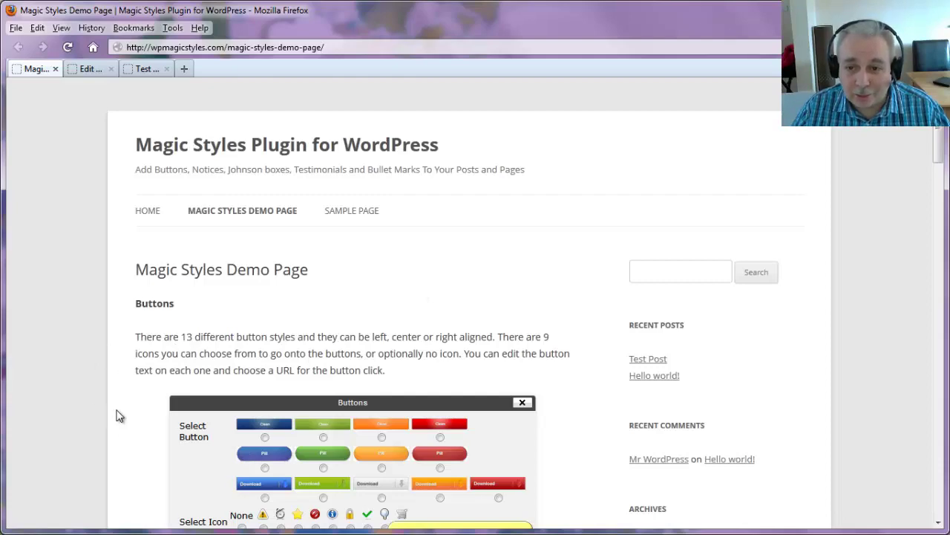
- Scroll down through the current page and back up to the top
scroll(116, 409, "down", 5)
scroll(116, 416, "down", 2)
scroll(116, 416, "down", 3)
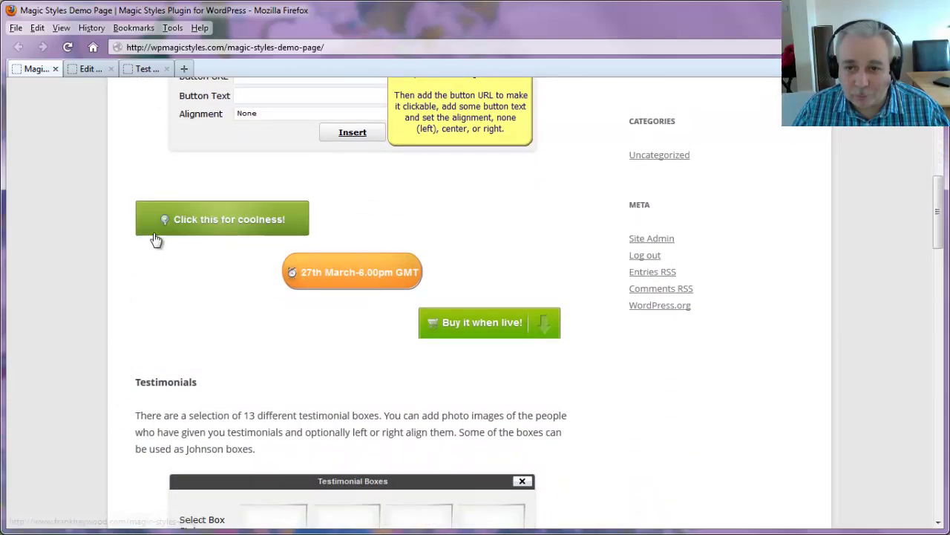
scroll(157, 344, "down", 6)
scroll(148, 342, "down", 2)
scroll(149, 339, "down", 2)
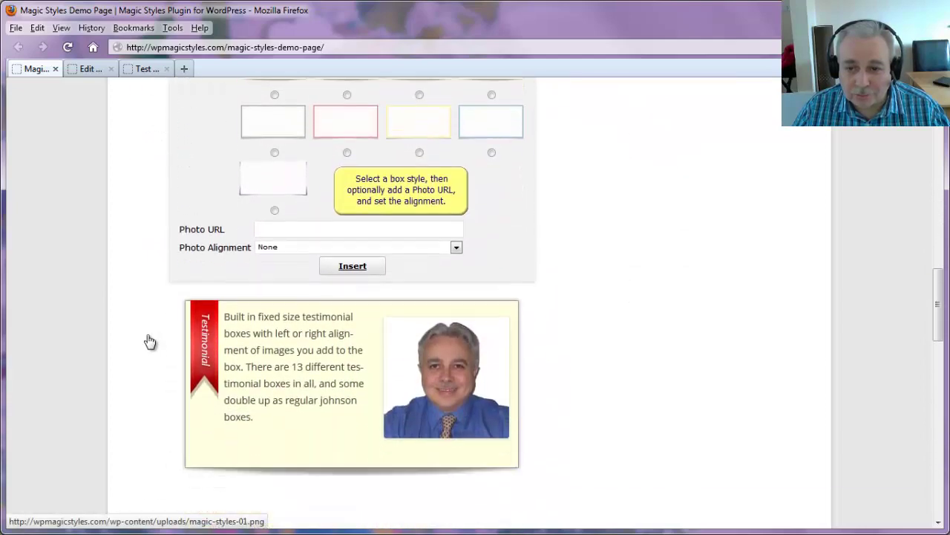
scroll(153, 388, "down", 2)
scroll(153, 383, "down", 3)
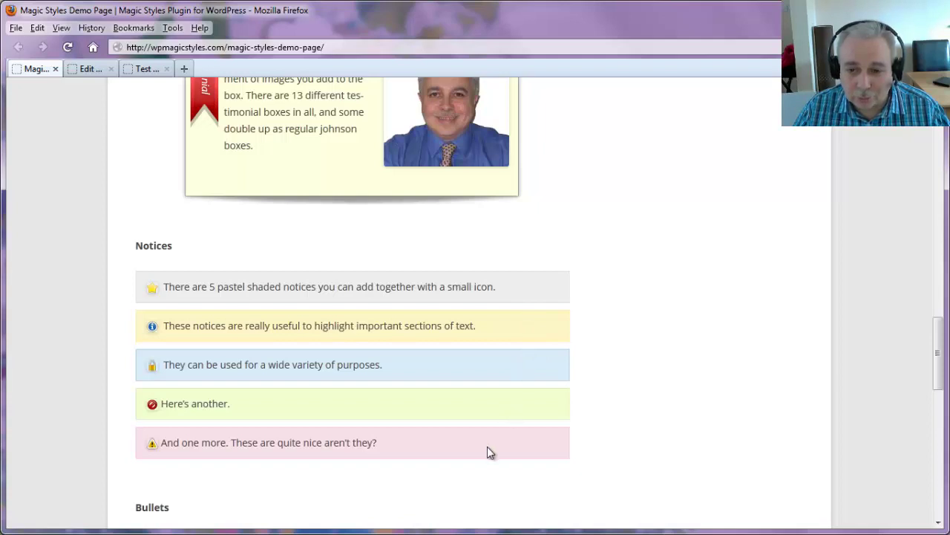
scroll(646, 416, "down", 4)
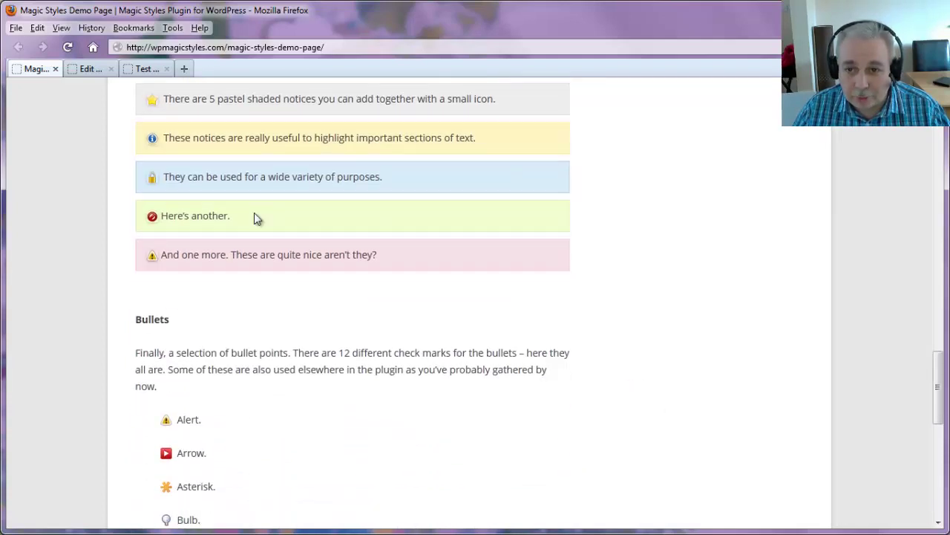
scroll(223, 382, "down", 3)
scroll(242, 383, "down", 1)
scroll(193, 333, "down", 3)
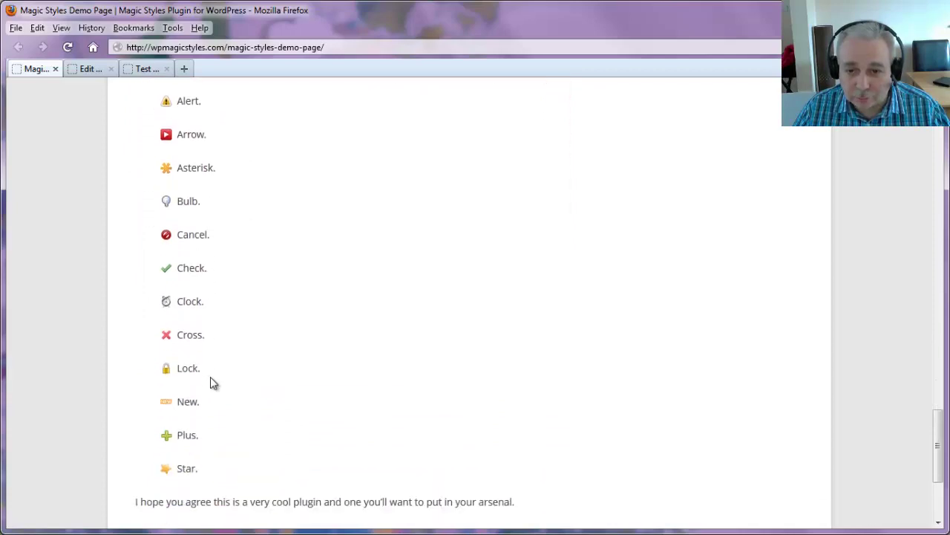
scroll(213, 382, "down", 2)
scroll(303, 394, "up", 5)
scroll(565, 433, "up", 1)
scroll(596, 441, "up", 5)
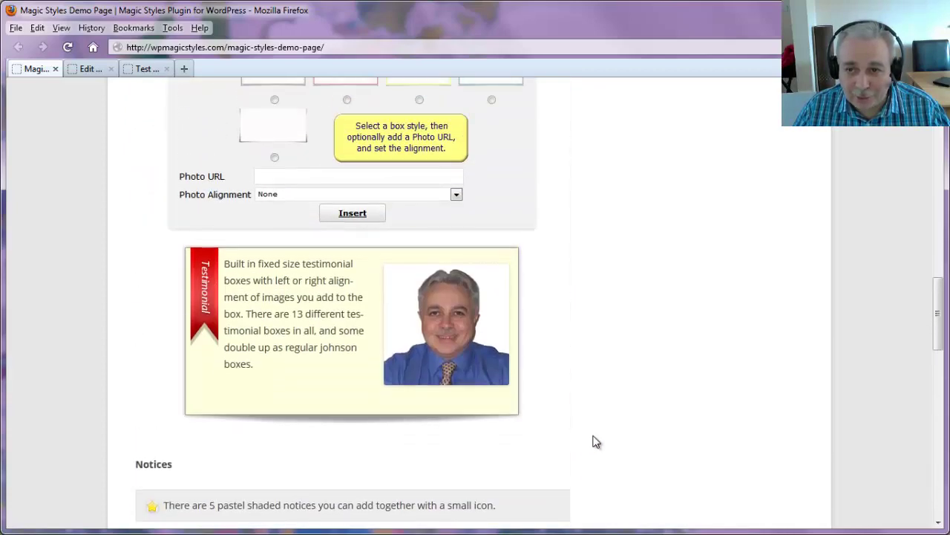
scroll(615, 433, "up", 3)
scroll(599, 349, "up", 2)
scroll(599, 346, "up", 4)
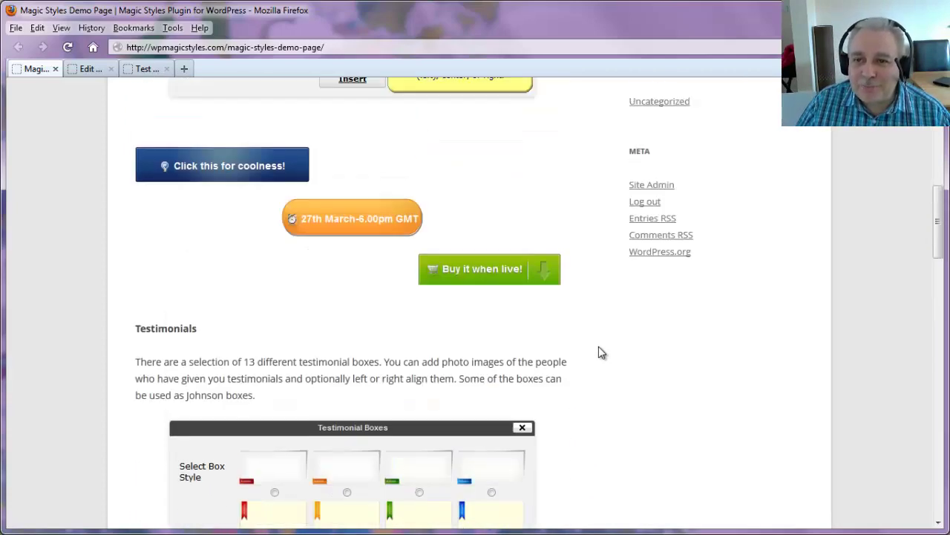
scroll(599, 348, "up", 10)
scroll(598, 348, "up", 3)
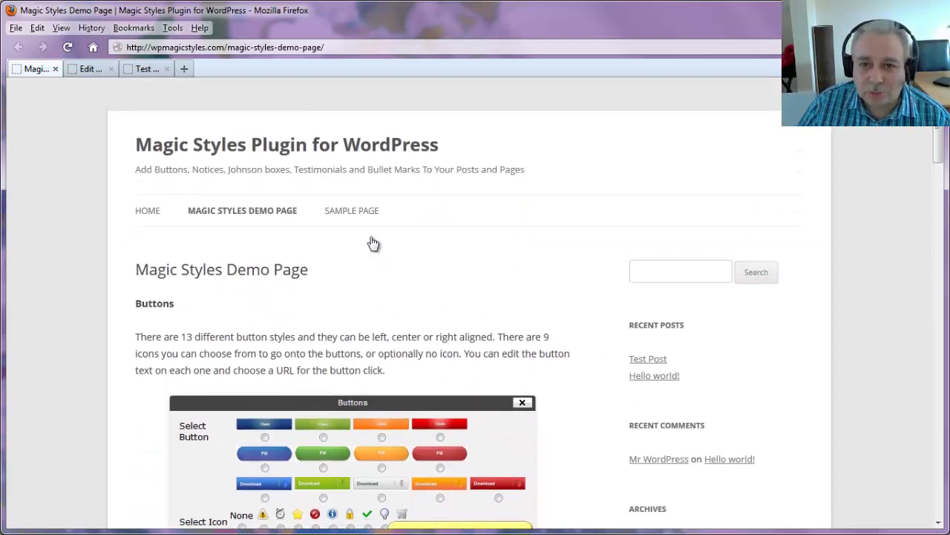
- Switch to the live Test Post and scroll through its plain example paragraphs
left_click(140, 69)
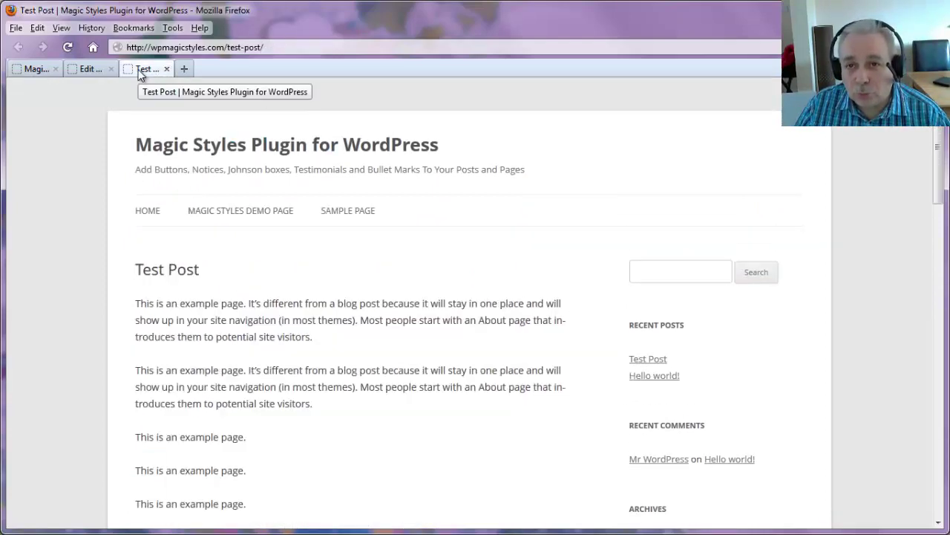
scroll(441, 422, "down", 5)
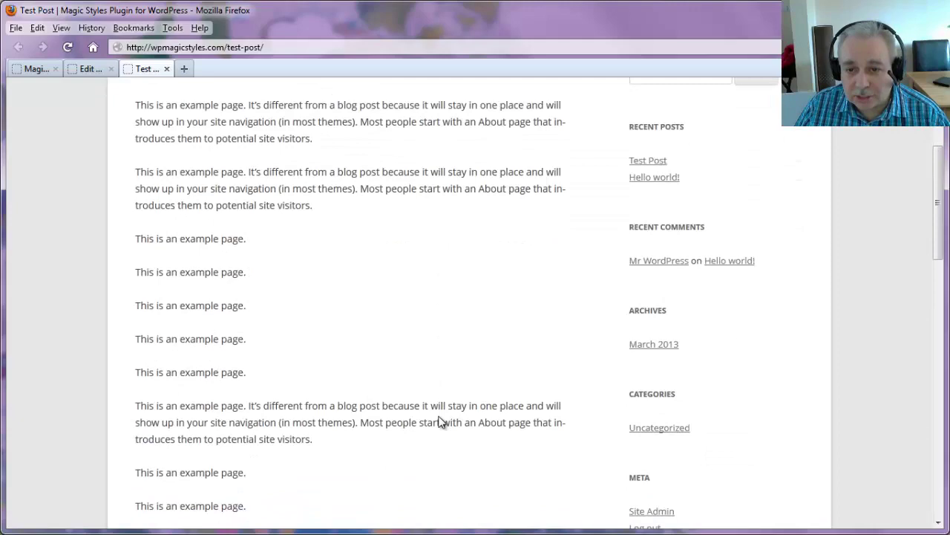
scroll(442, 422, "down", 5)
scroll(442, 422, "down", 4)
scroll(442, 421, "up", 9)
scroll(440, 421, "up", 5)
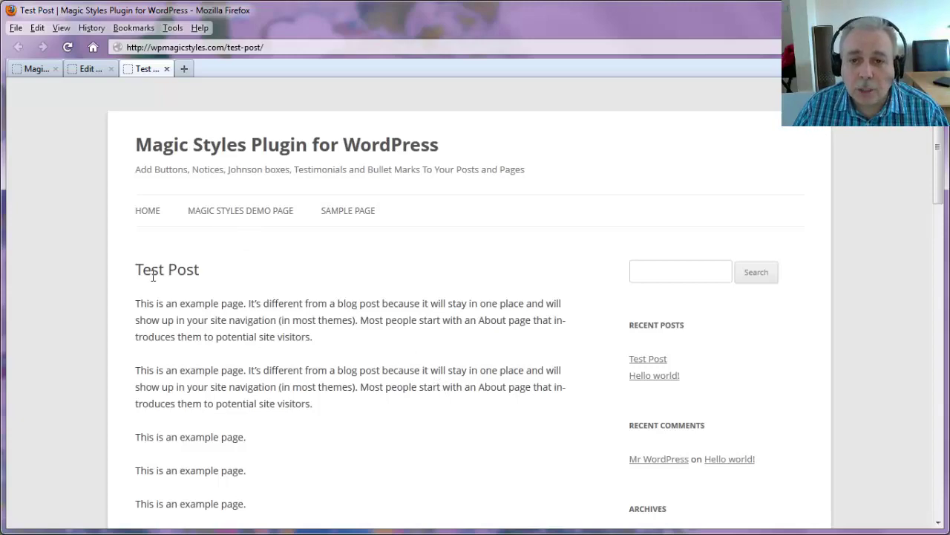
scroll(297, 335, "down", 10)
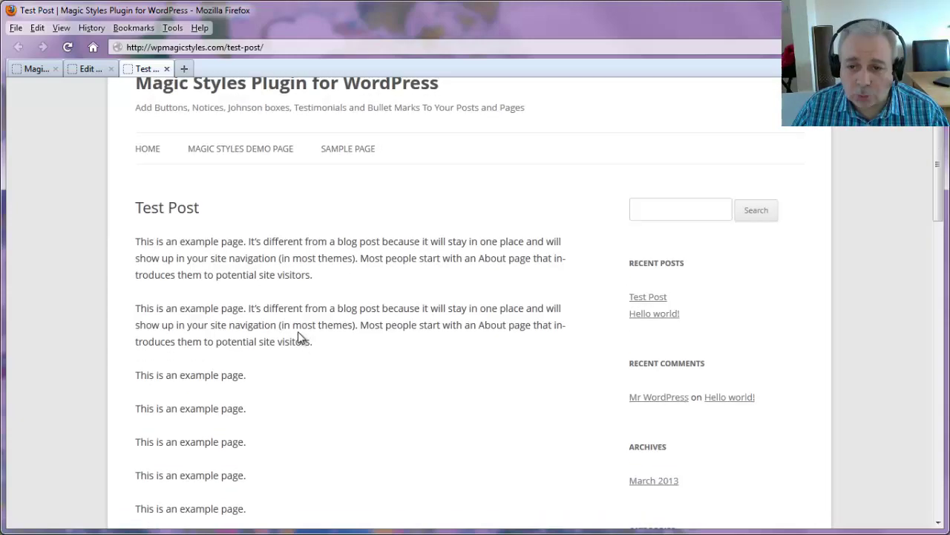
scroll(324, 364, "up", 10)
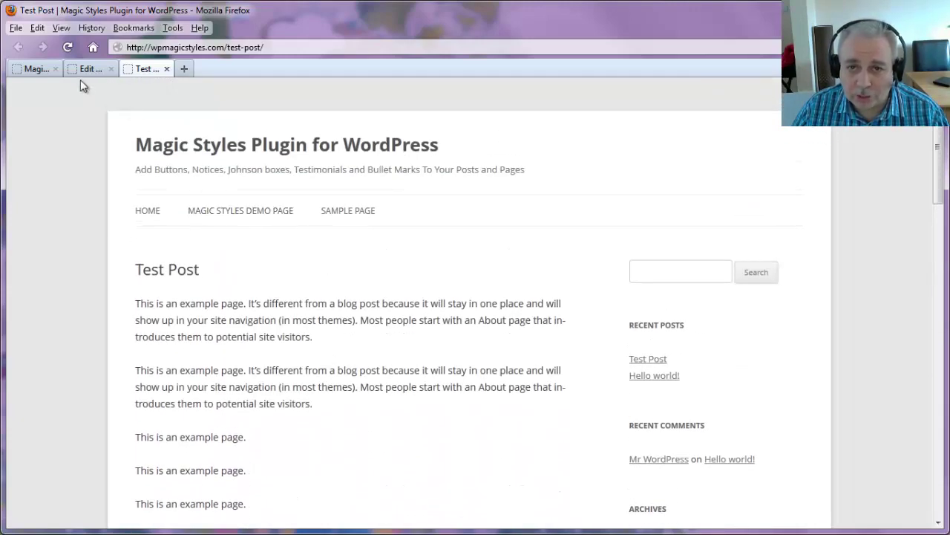
- Tick 'Use Magic Styles on this page?' on the Test Post edit screen
left_click(88, 68)
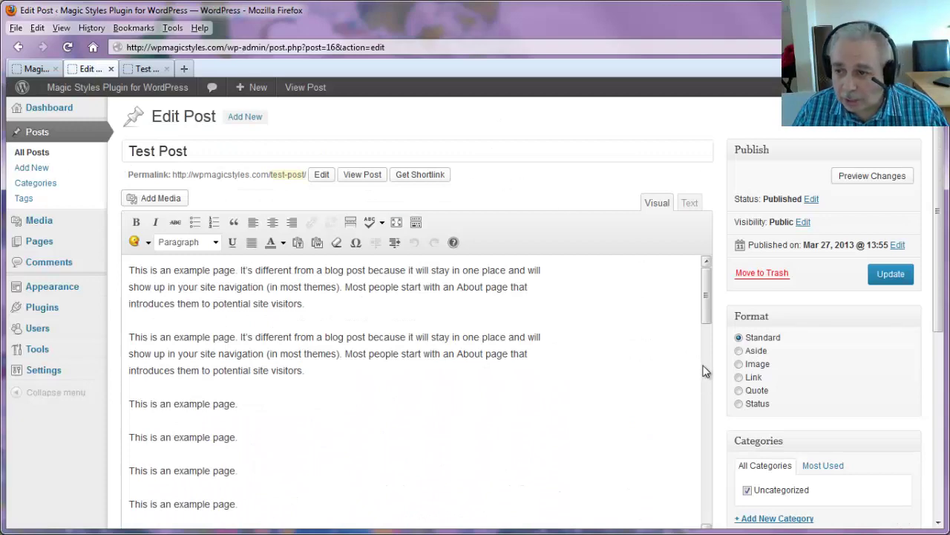
scroll(723, 392, "down", 5)
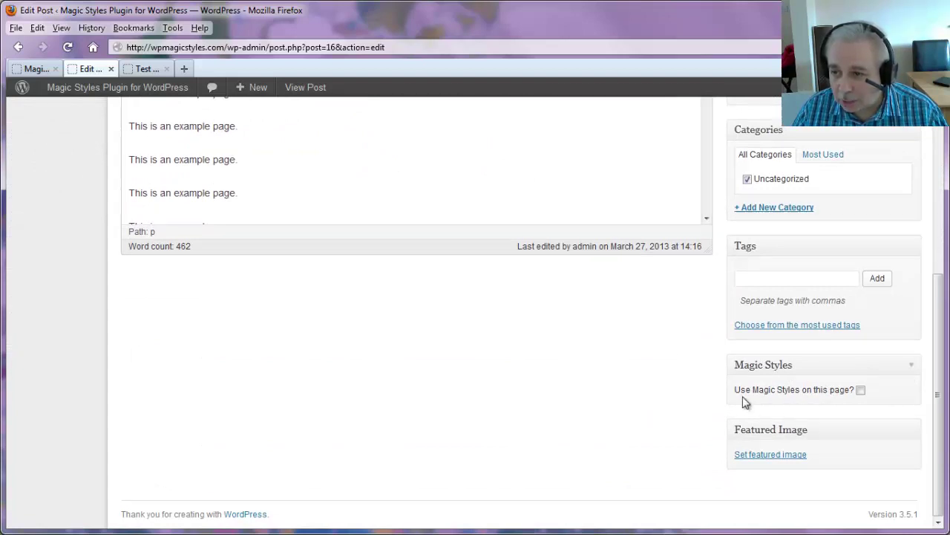
left_click(861, 391)
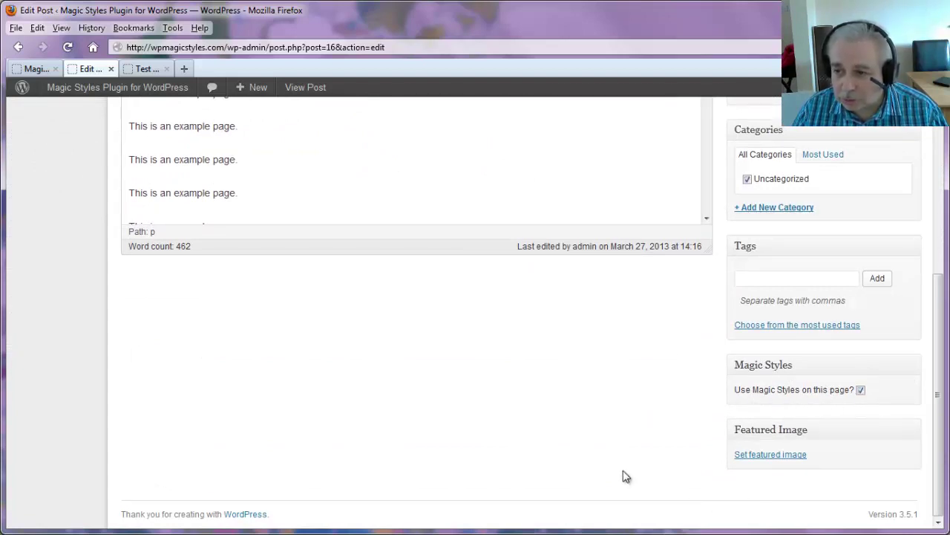
left_click(148, 68)
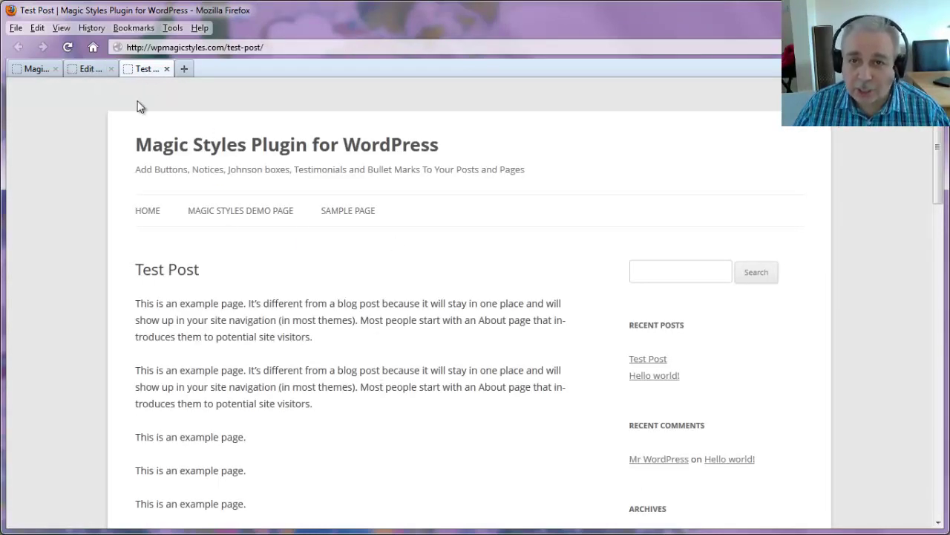
left_click(92, 69)
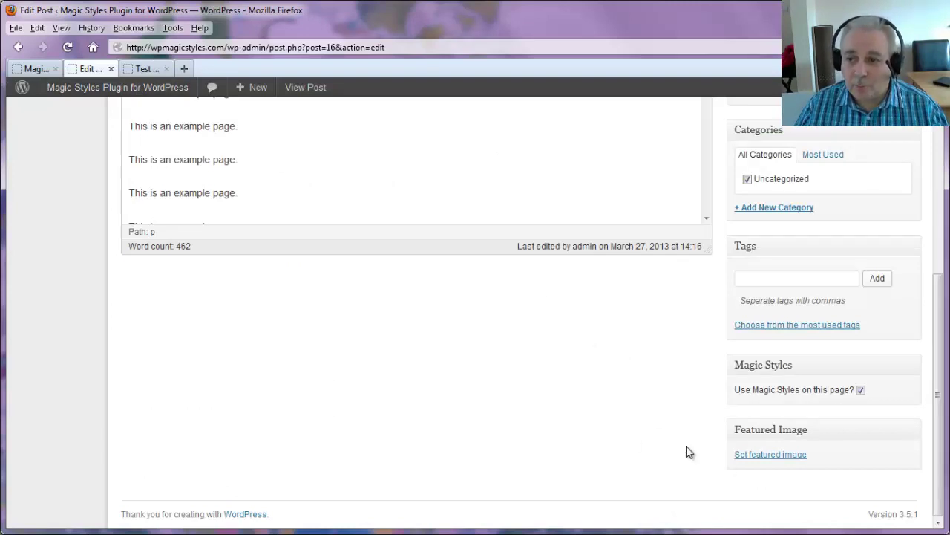
scroll(687, 446, "up", 5)
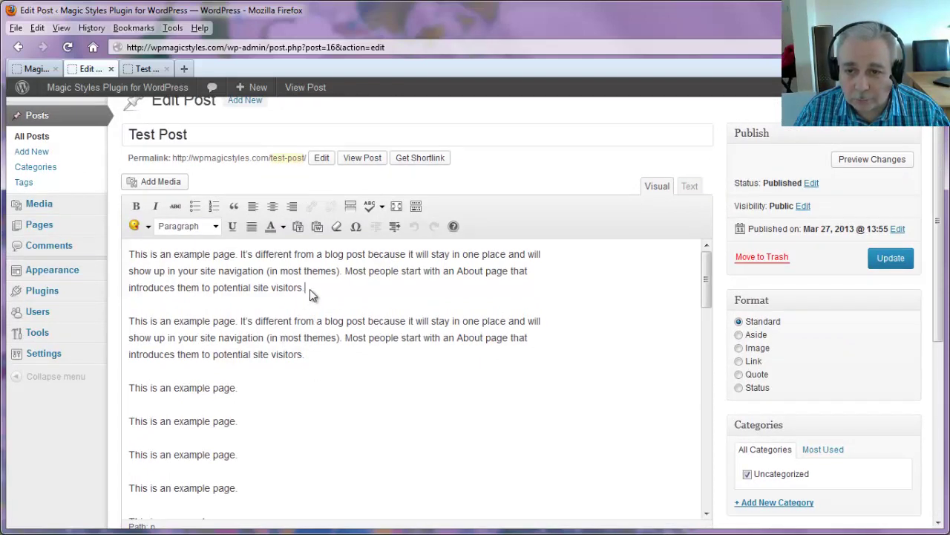
- Insert a centred green 'Don't click this!' button linking to frankhaywood.com after paragraph one
left_click(342, 303)
key("Return")
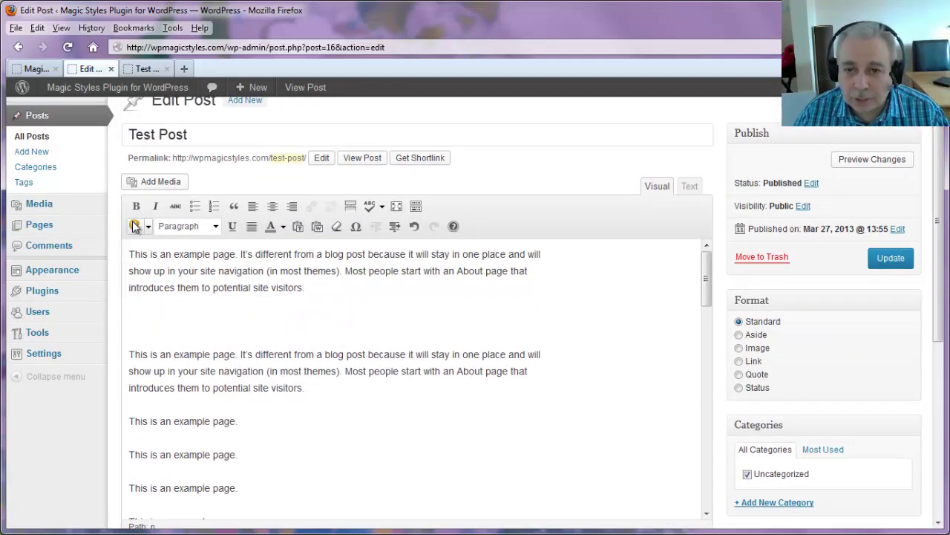
left_click(148, 227)
left_click(151, 261)
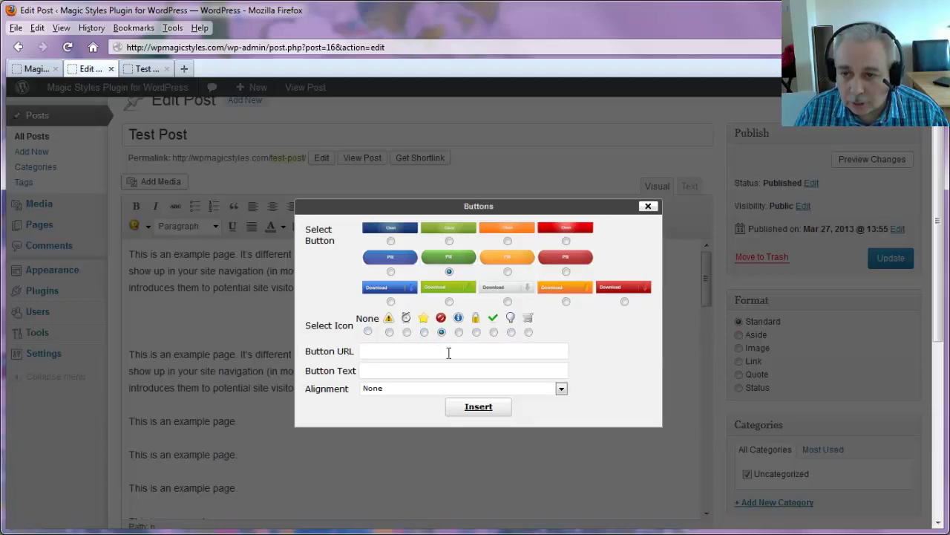
type("http://www.frankhaywood.com/images/fh.jpg")
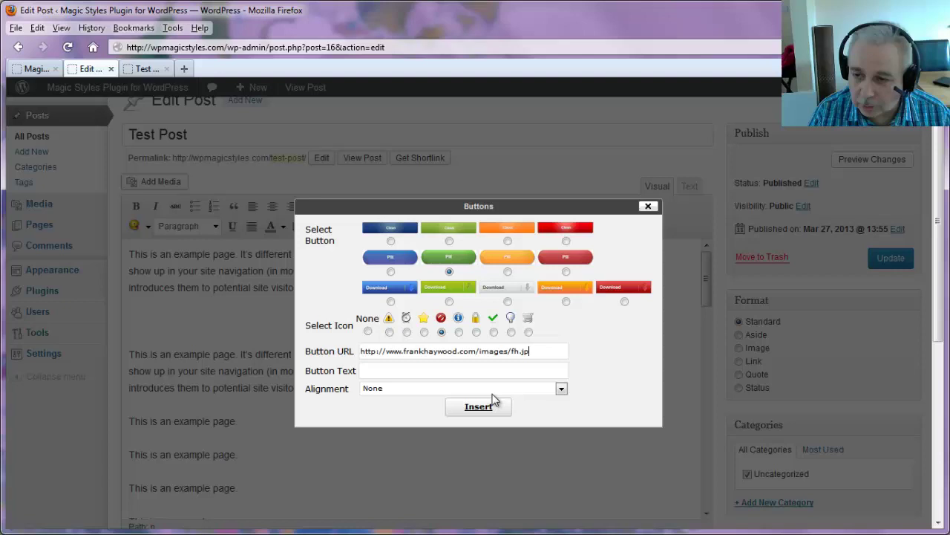
key("BackSpace")
key("BackSpace")
key("BackSpace")
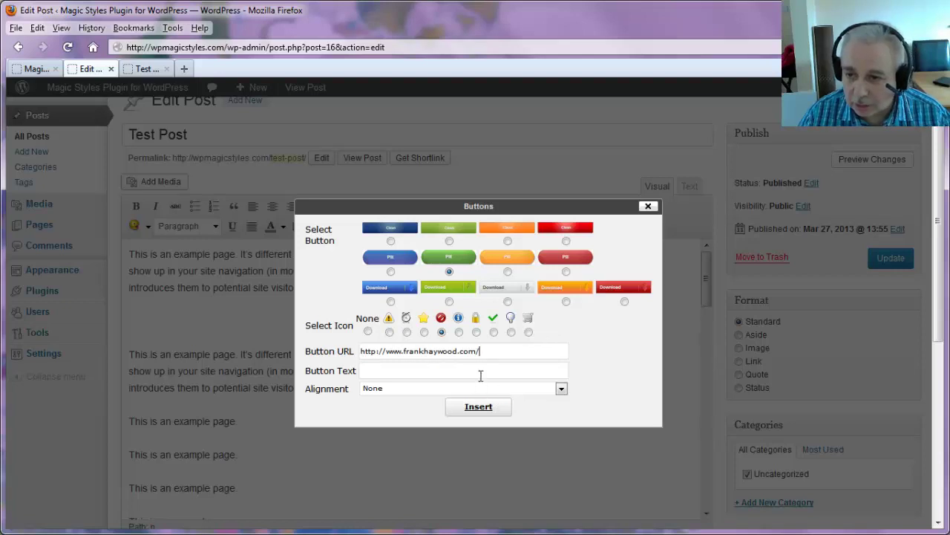
type("D")
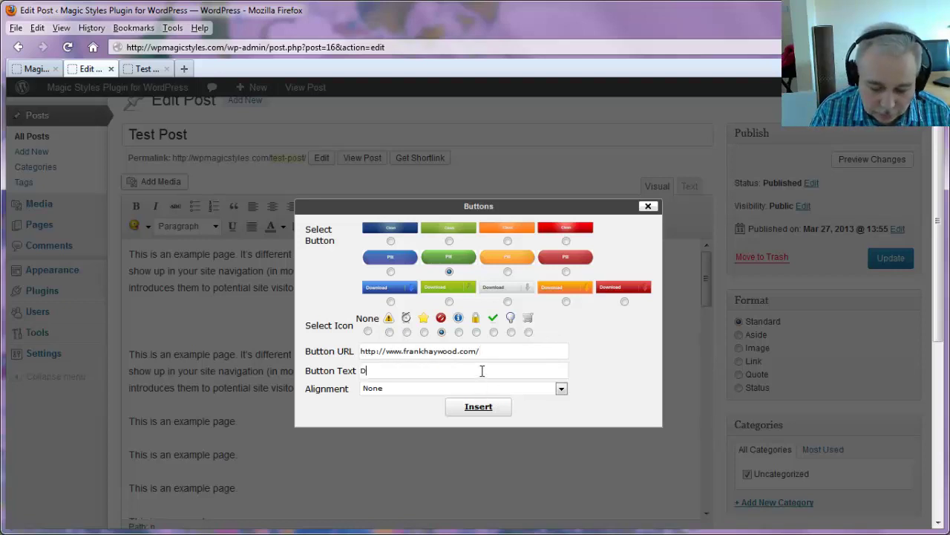
type("on't click")
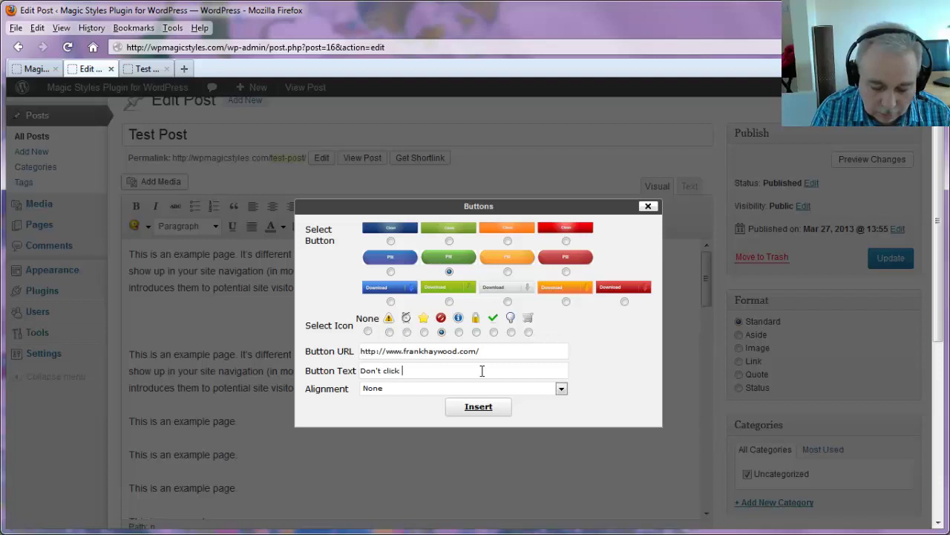
type(" this!")
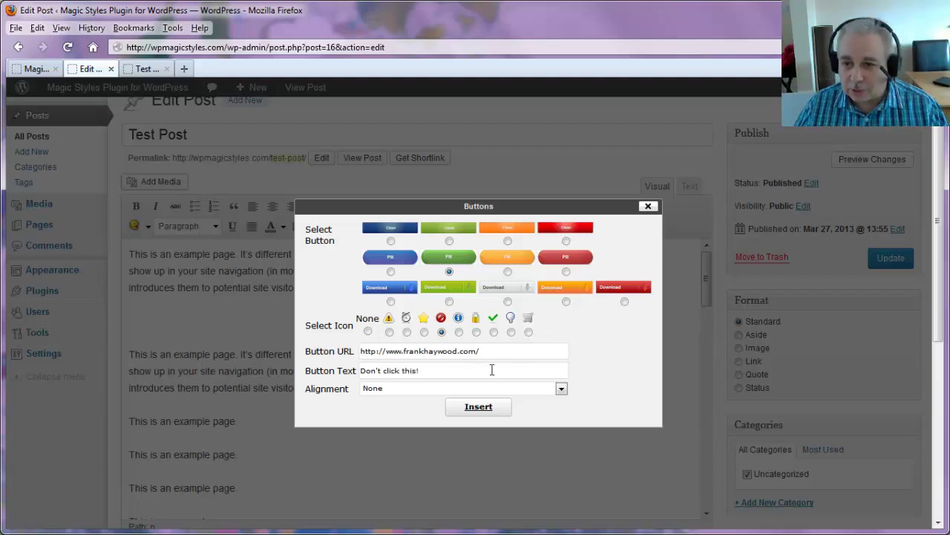
left_click(474, 388)
left_click(418, 410)
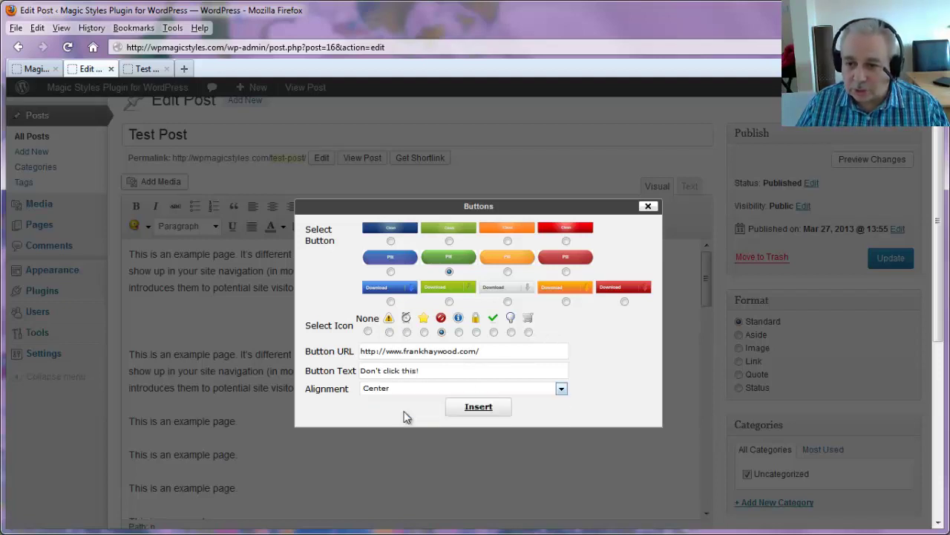
left_click(479, 409)
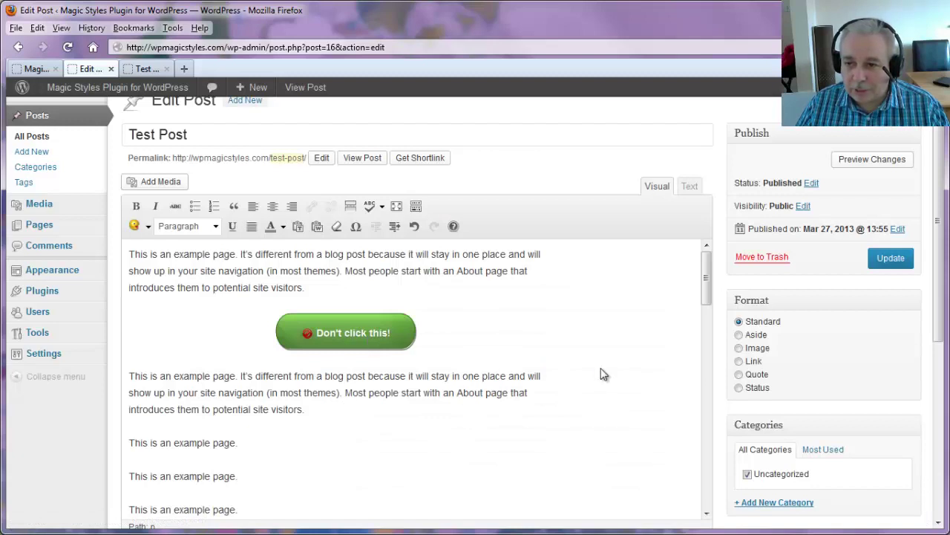
- Update the post and check the new green button on the live Test Post
left_click(876, 260)
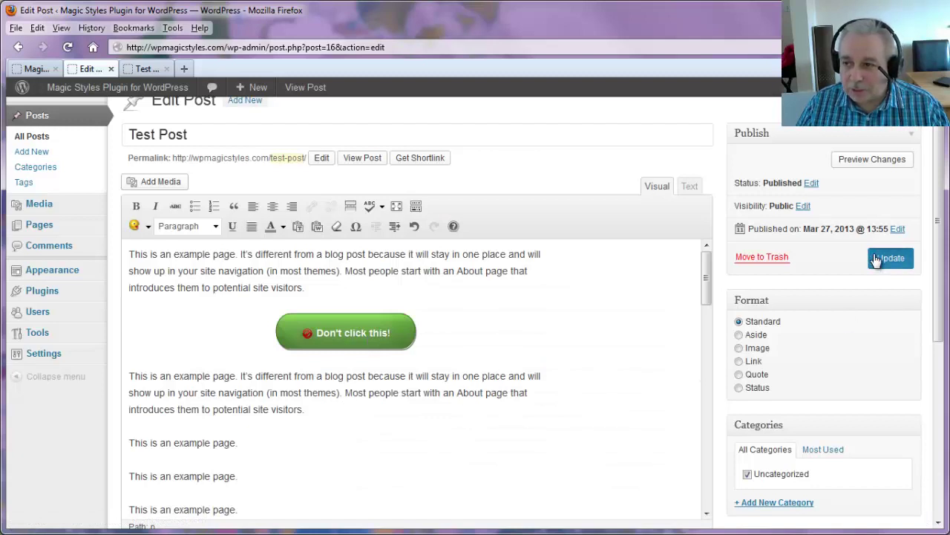
left_click(153, 69)
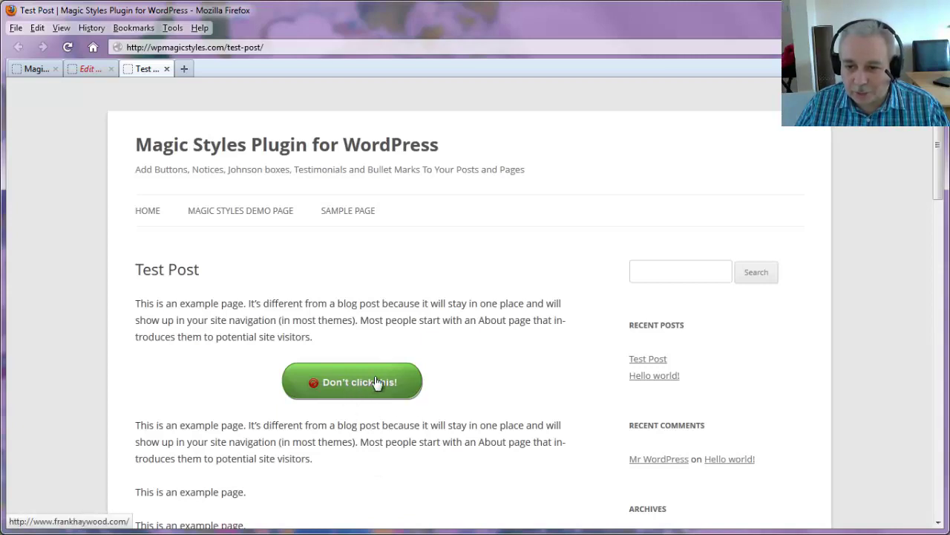
left_click_drag(414, 423, 375, 396)
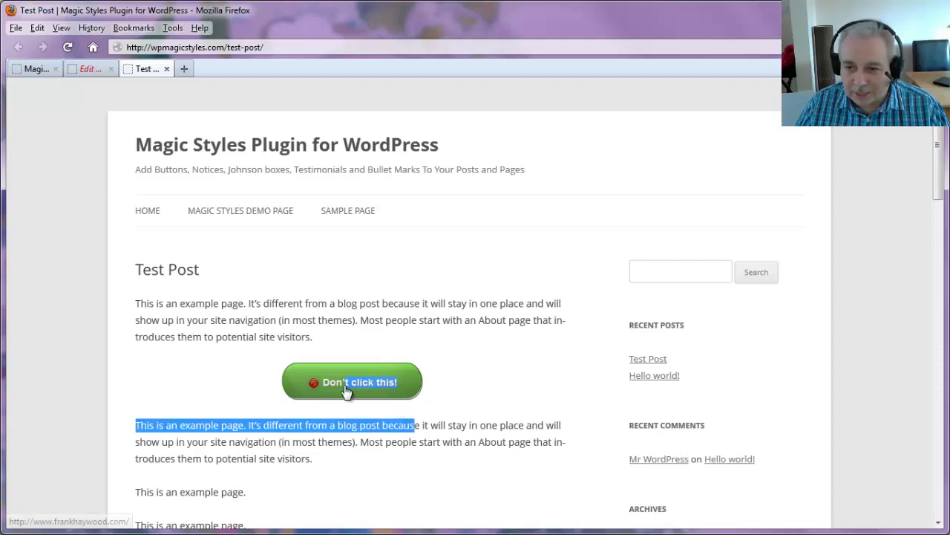
- In the editor, add a blank line above the second paragraph and select that paragraph
left_click(481, 397)
left_click(87, 69)
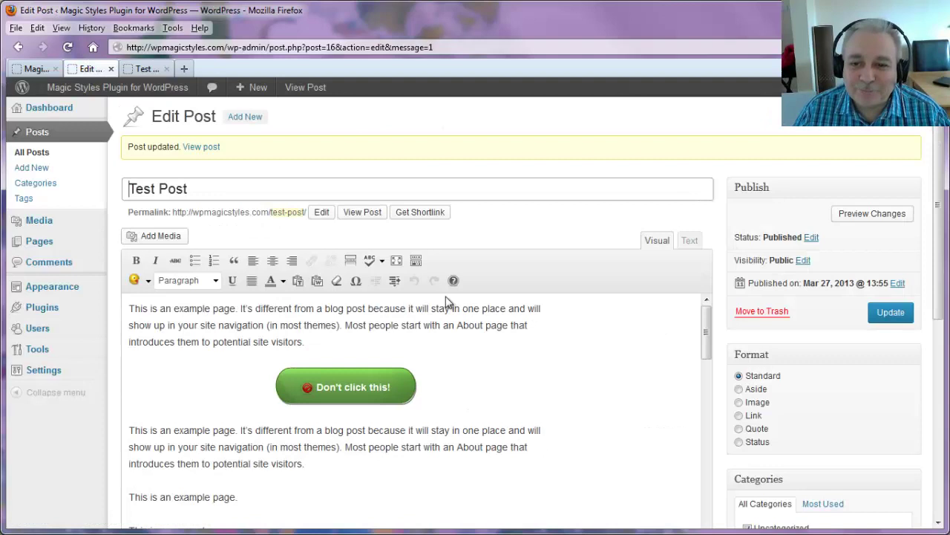
scroll(334, 457, "down", 1)
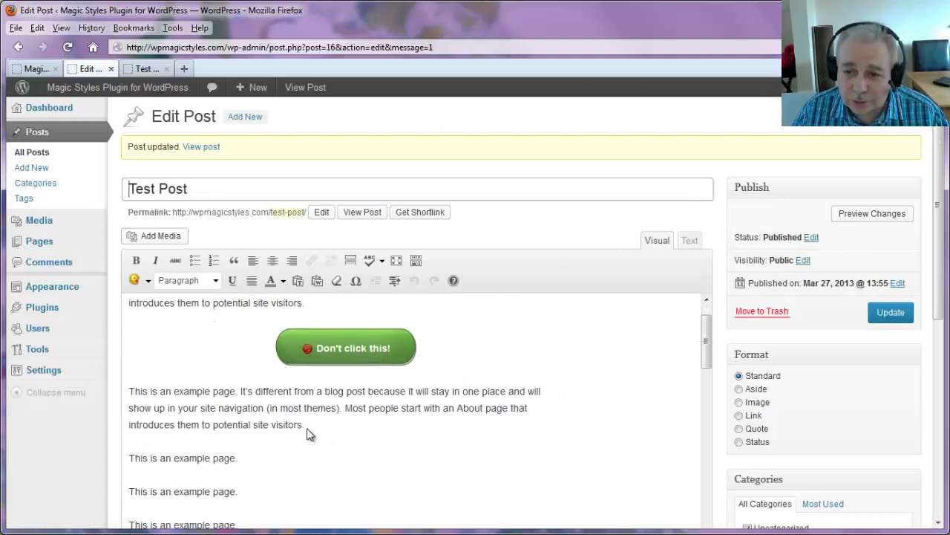
left_click(130, 391)
key("Return")
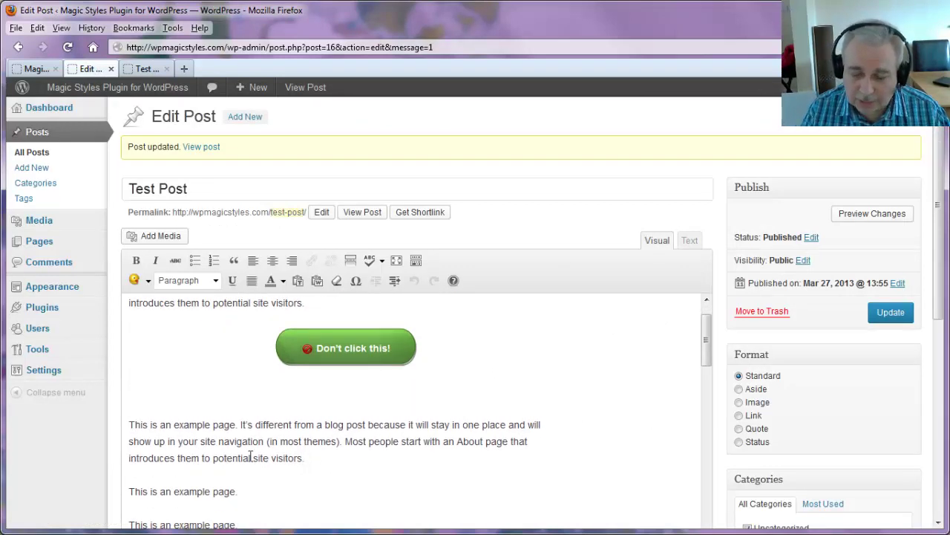
left_click_drag(308, 459, 132, 424)
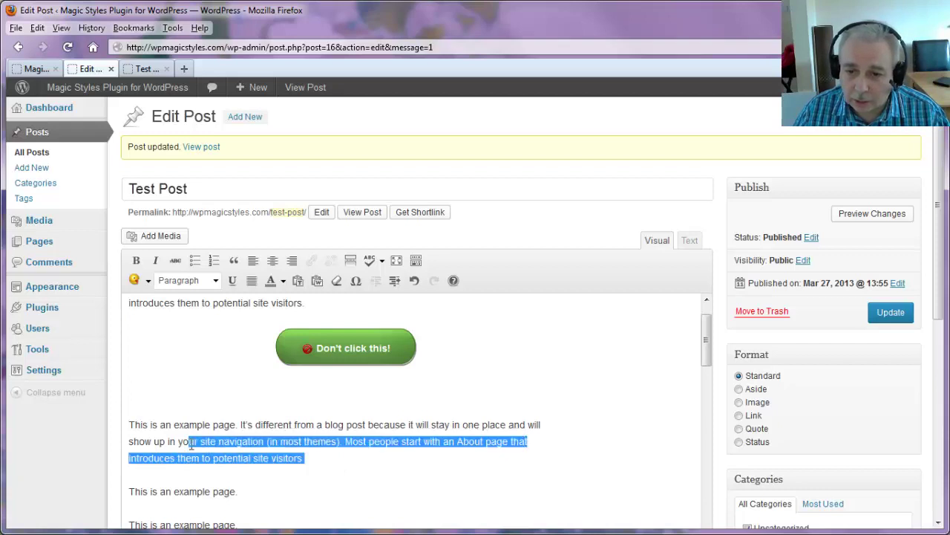
- Wrap the paragraph in a testimonial box with a right-aligned frankhaywood.com photo
left_click(148, 282)
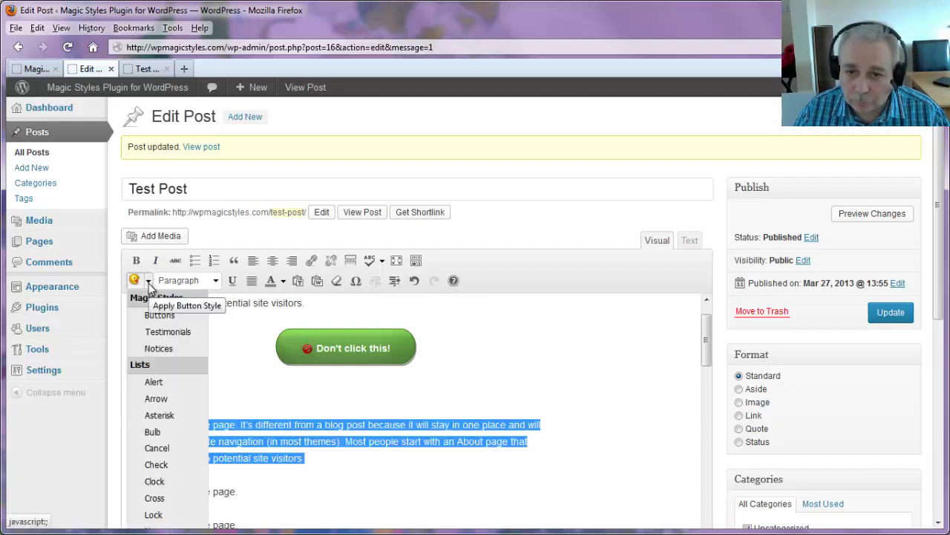
left_click(163, 334)
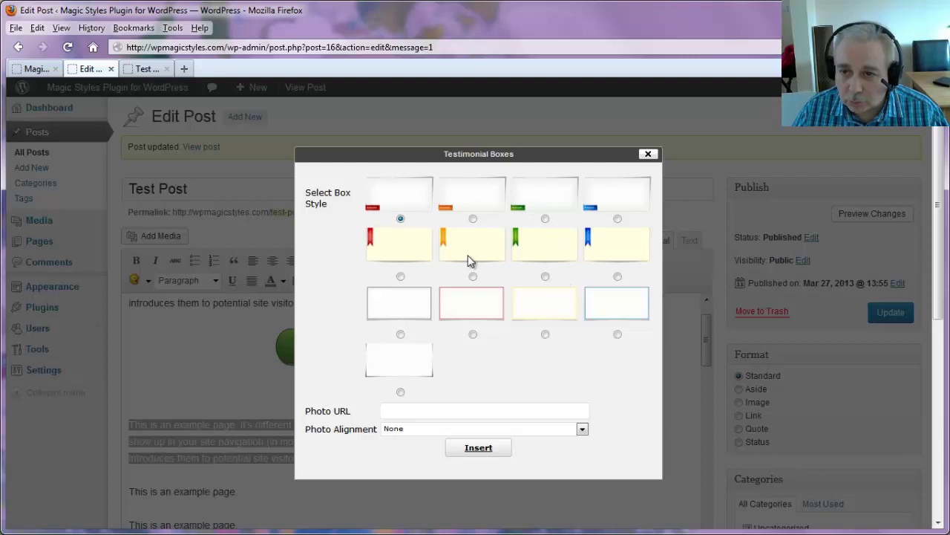
left_click(411, 413)
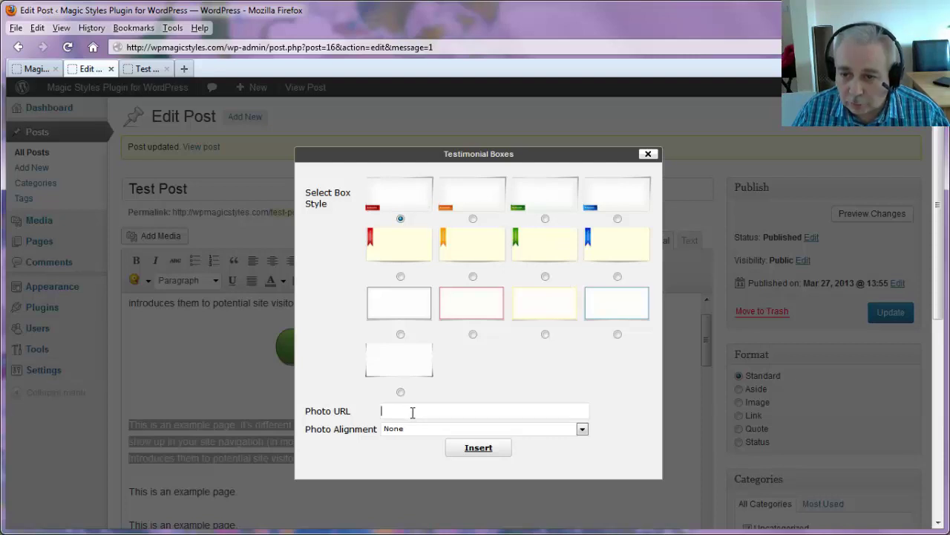
type("http://www.frankhaywood.com/images/fh.jpg")
left_click(414, 428)
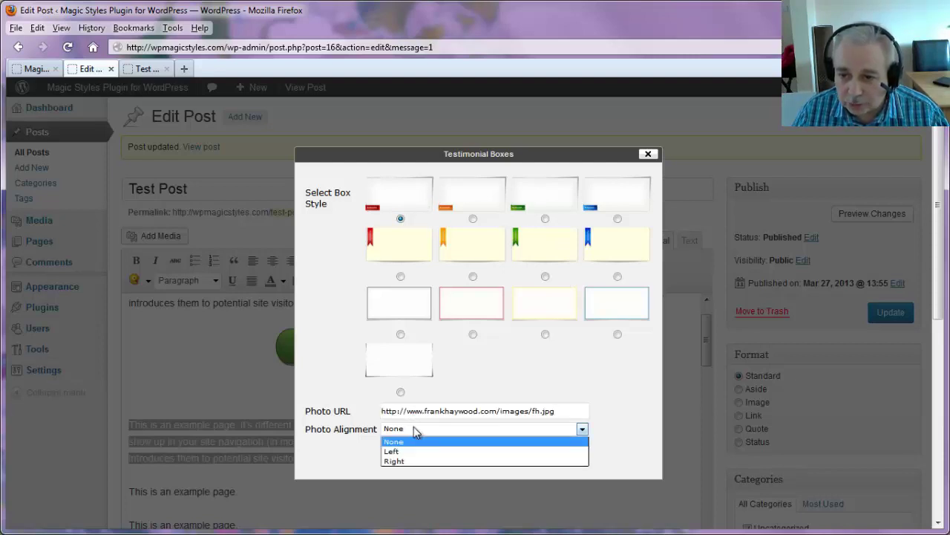
left_click(410, 460)
left_click(479, 448)
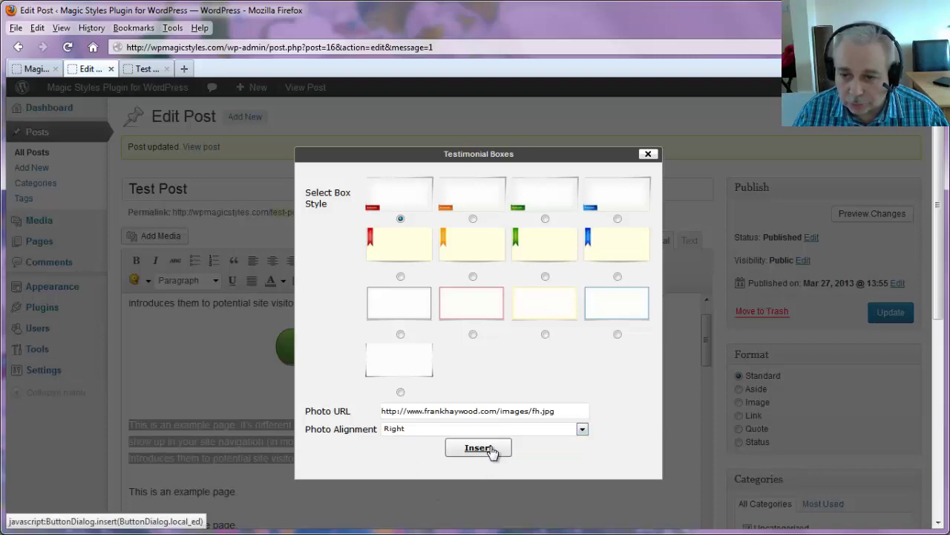
scroll(651, 478, "down", 2)
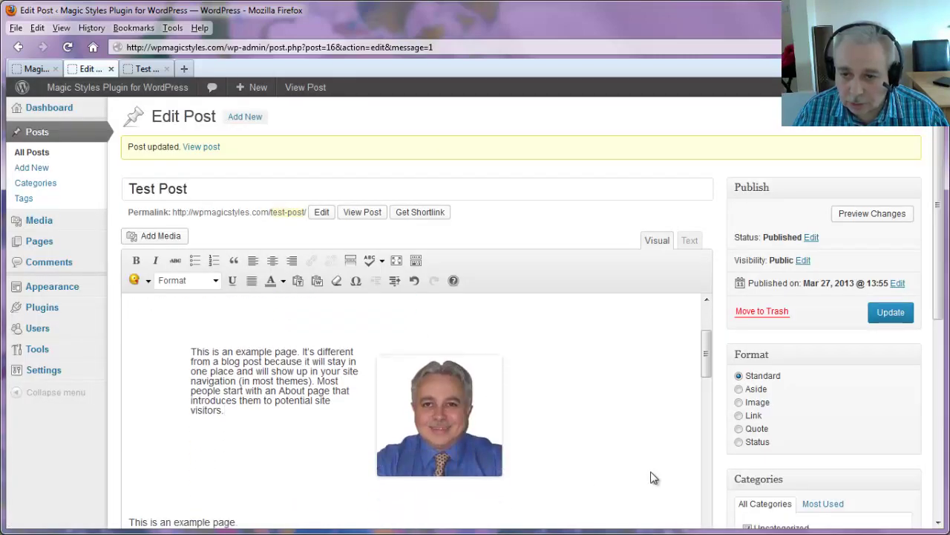
- Update the post and reload the live Test Post
left_click(891, 314)
left_click(146, 69)
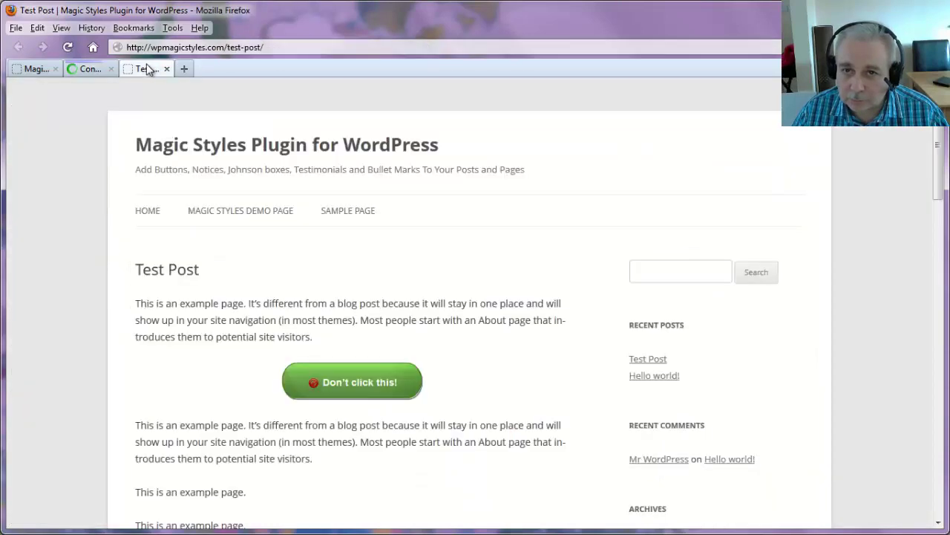
left_click(67, 47)
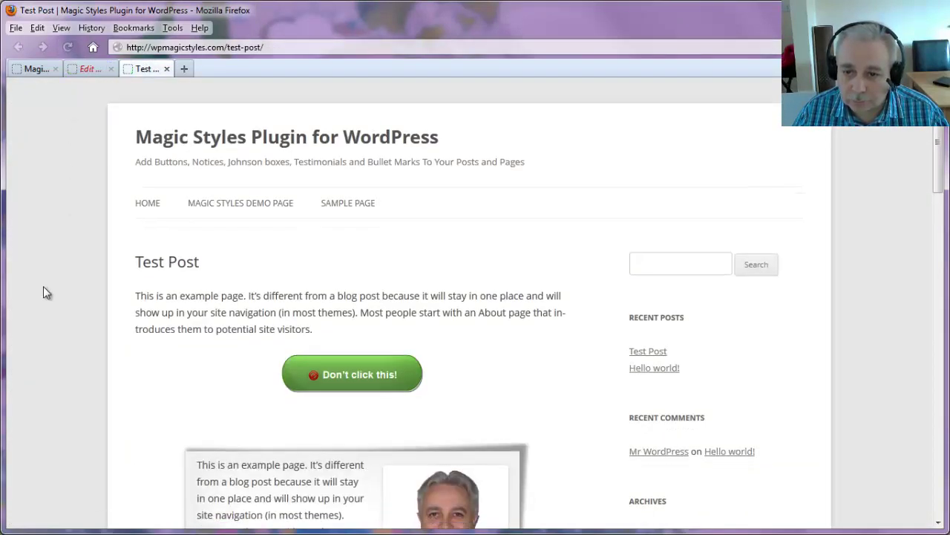
scroll(43, 292, "down", 5)
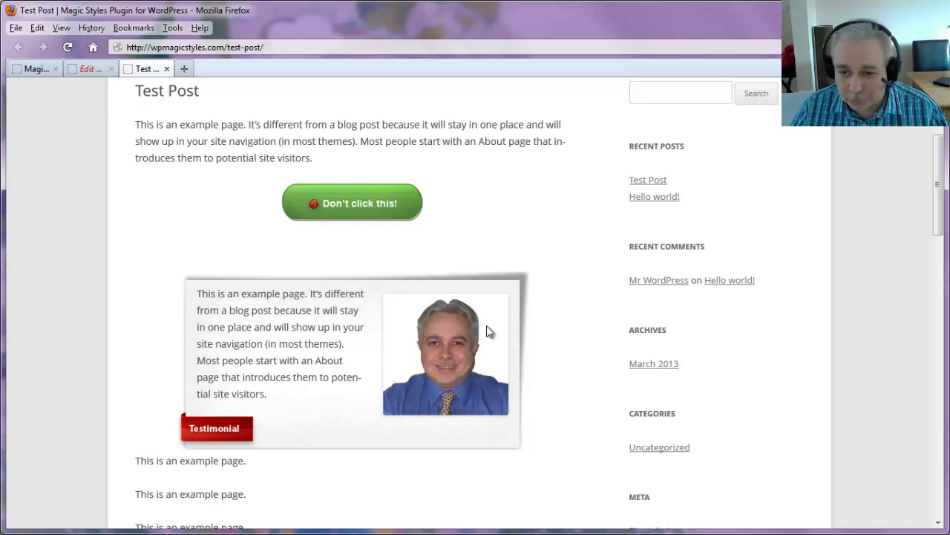
- Inspect the testimonial box on the live page by selecting its text repeatedly
left_click_drag(269, 398, 195, 298)
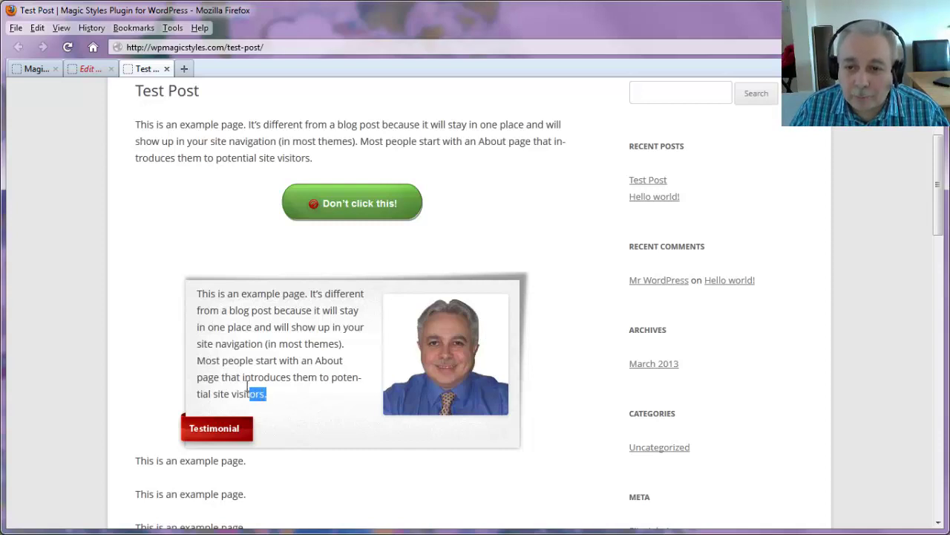
left_click(254, 334)
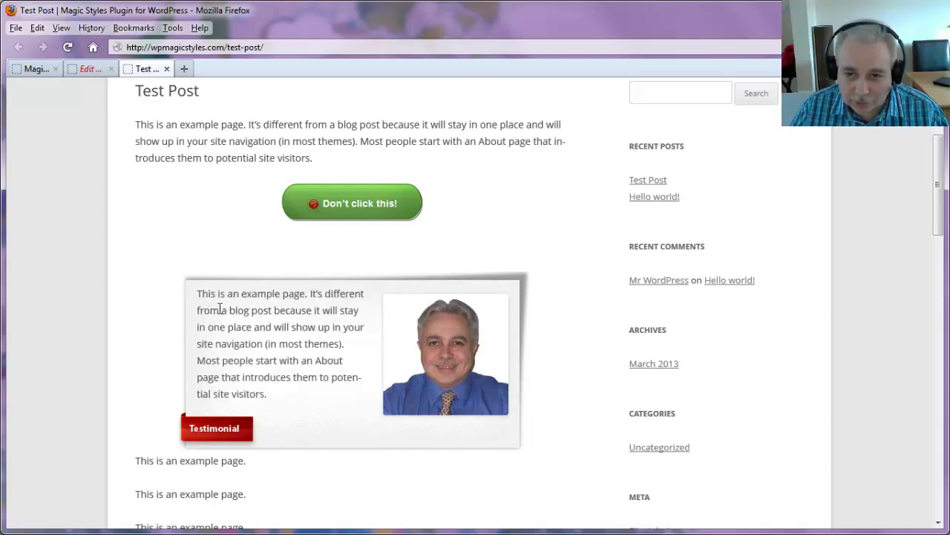
left_click_drag(198, 293, 268, 393)
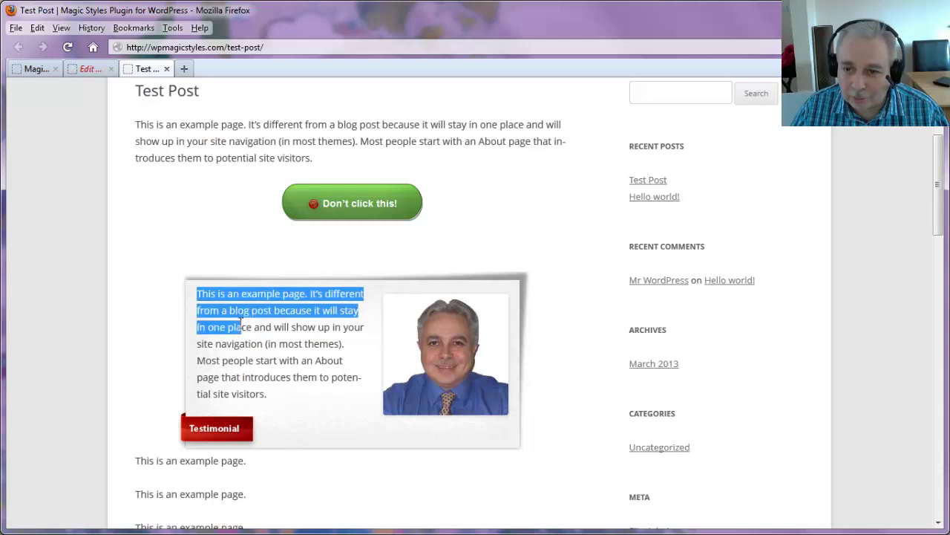
left_click(283, 402)
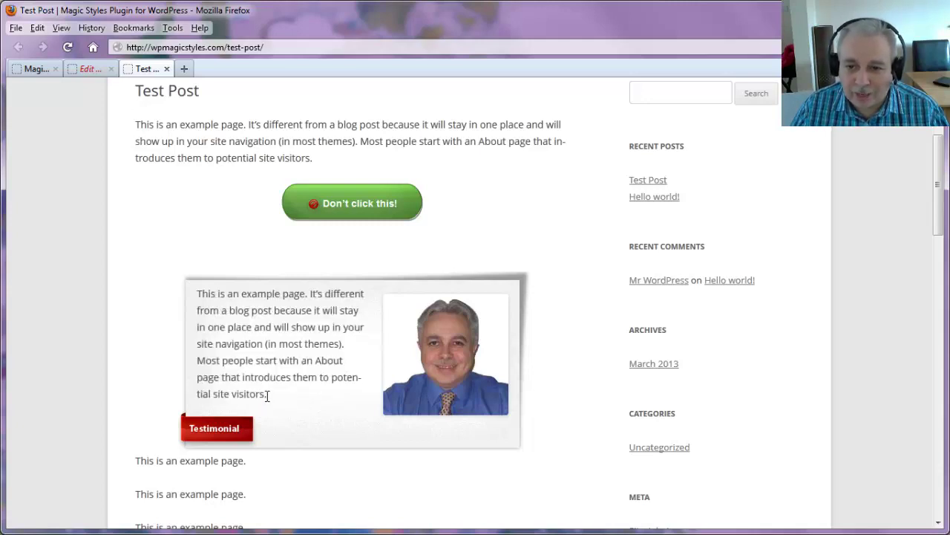
mouse_move(267, 395)
left_mouse_down()
mouse_move(220, 343)
mouse_move(200, 294)
left_mouse_up()
left_click(252, 331)
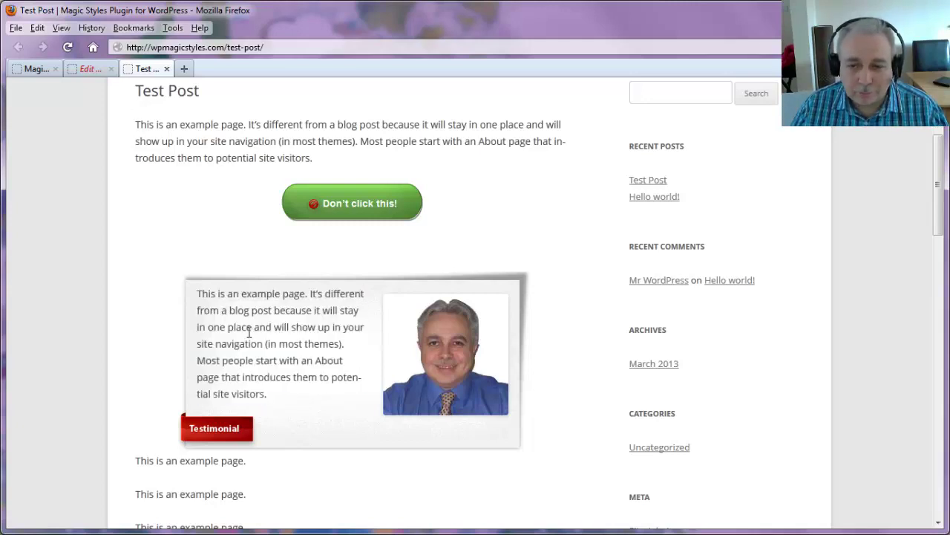
scroll(236, 477, "down", 1)
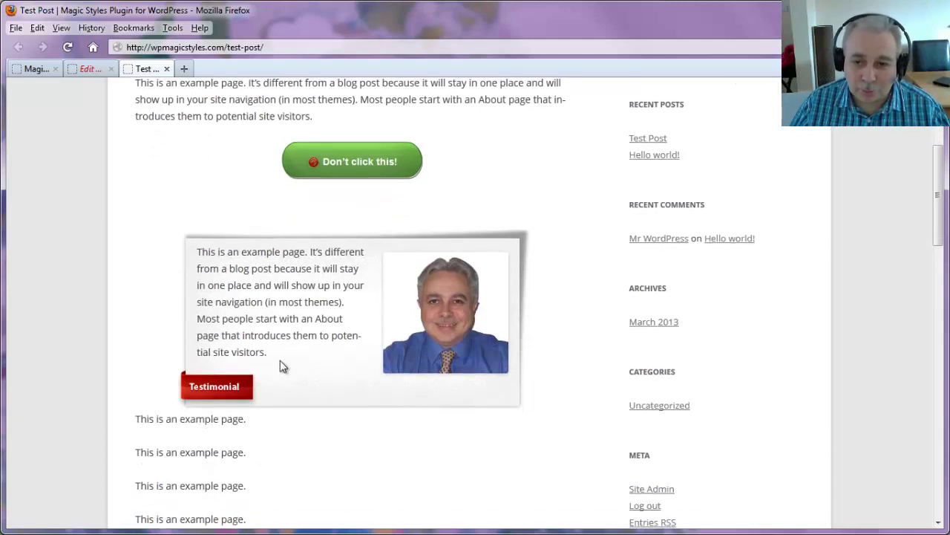
mouse_move(278, 356)
left_mouse_down()
mouse_move(199, 267)
mouse_move(197, 242)
left_mouse_up()
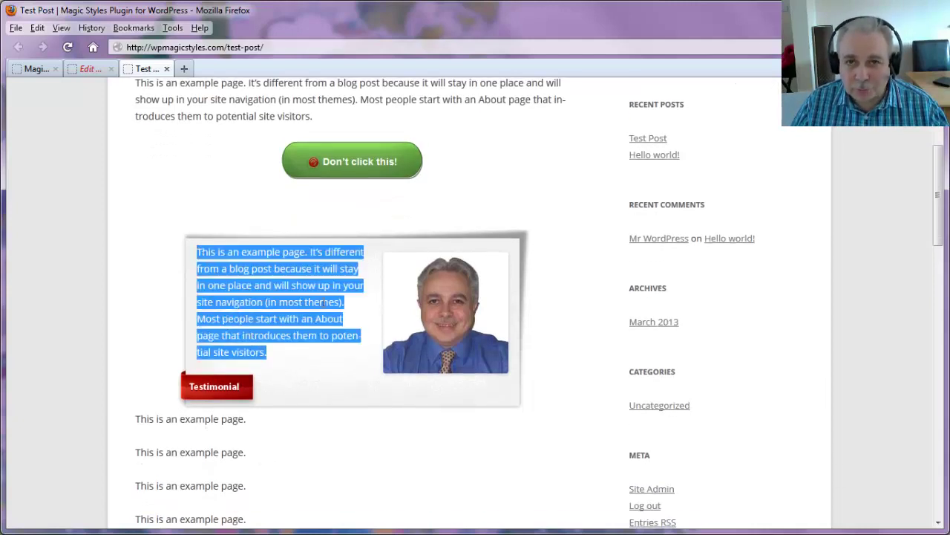
left_click(571, 403)
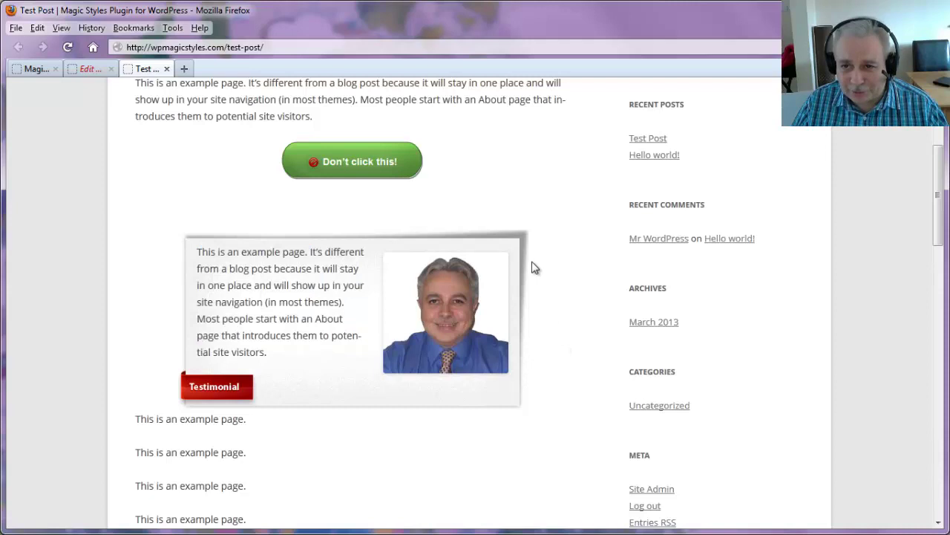
- Delete the text of the first example line below the testimonial
left_click(80, 69)
scroll(605, 421, "down", 1)
scroll(605, 420, "down", 4)
scroll(507, 322, "down", 1)
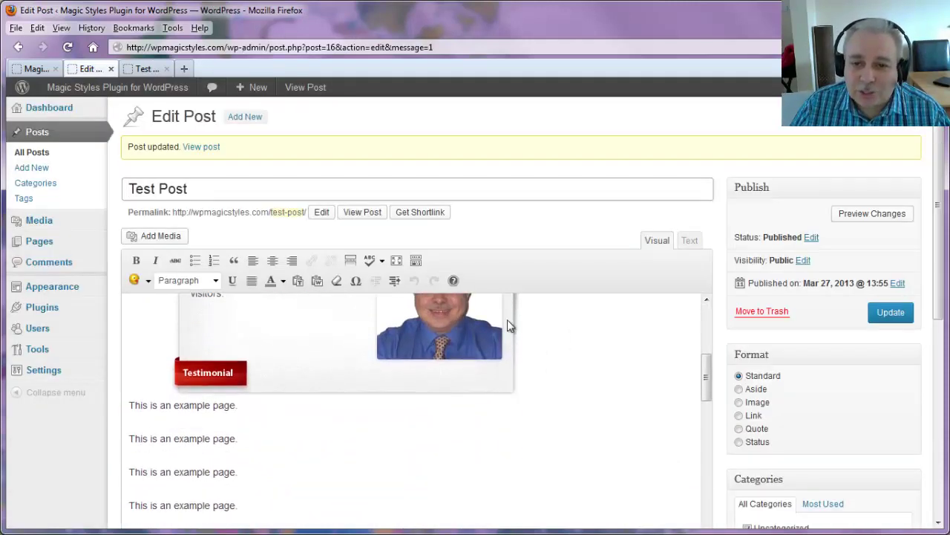
left_click(148, 281)
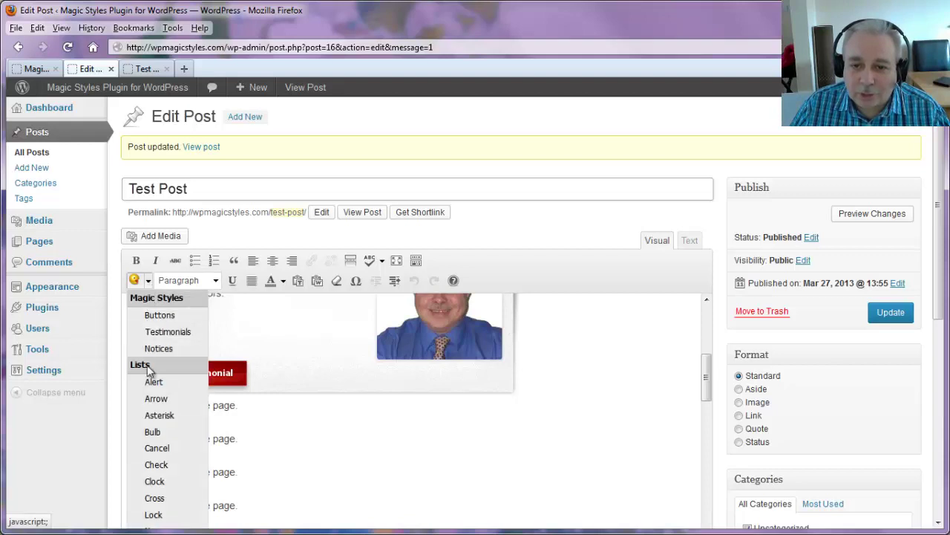
left_click(537, 448)
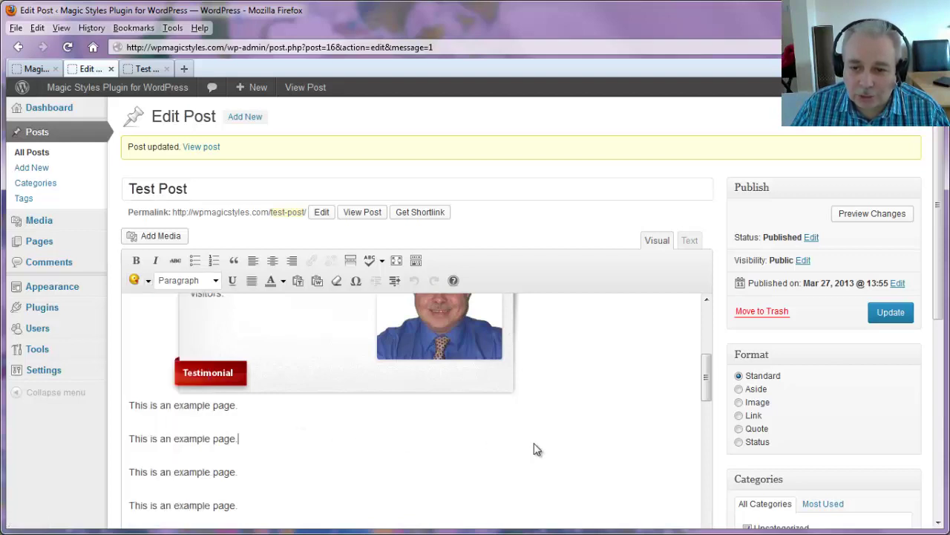
triple_click(130, 405)
key("Delete")
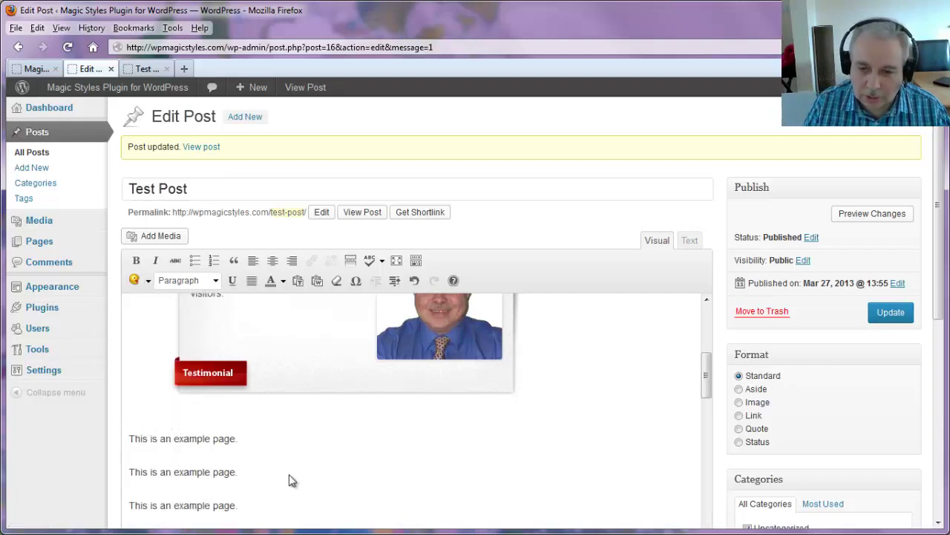
scroll(400, 493, "down", 1)
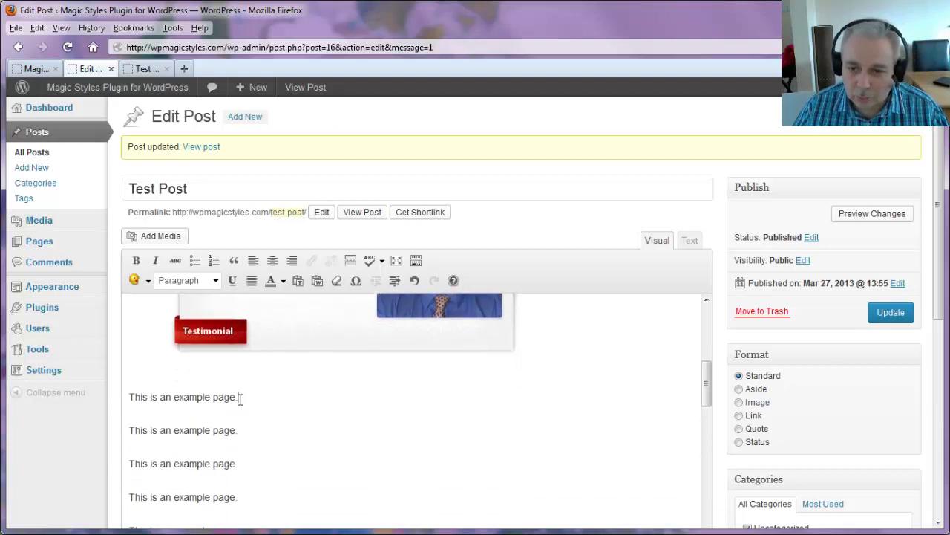
- Wrap the next example line in a green, left-aligned notice box with a cart icon
left_click_drag(239, 399, 140, 397)
left_click(148, 281)
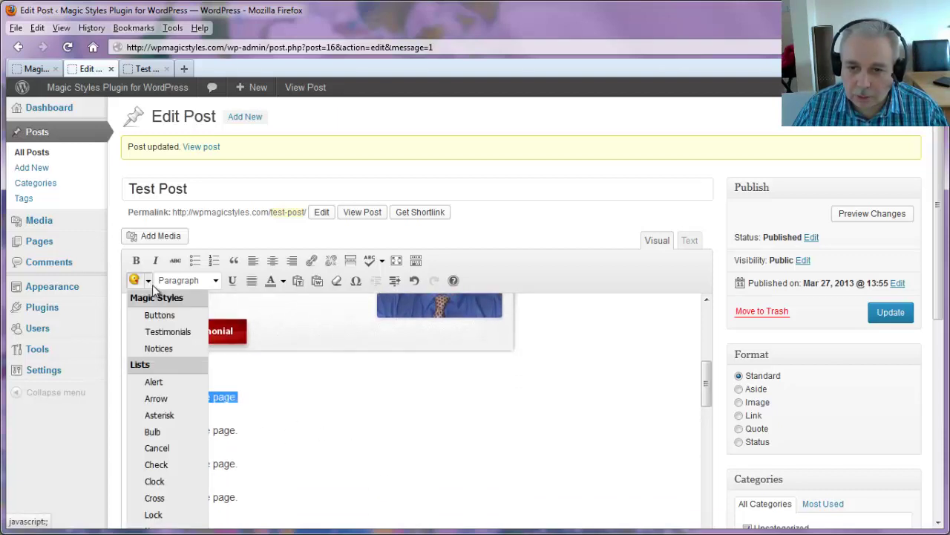
left_click(160, 348)
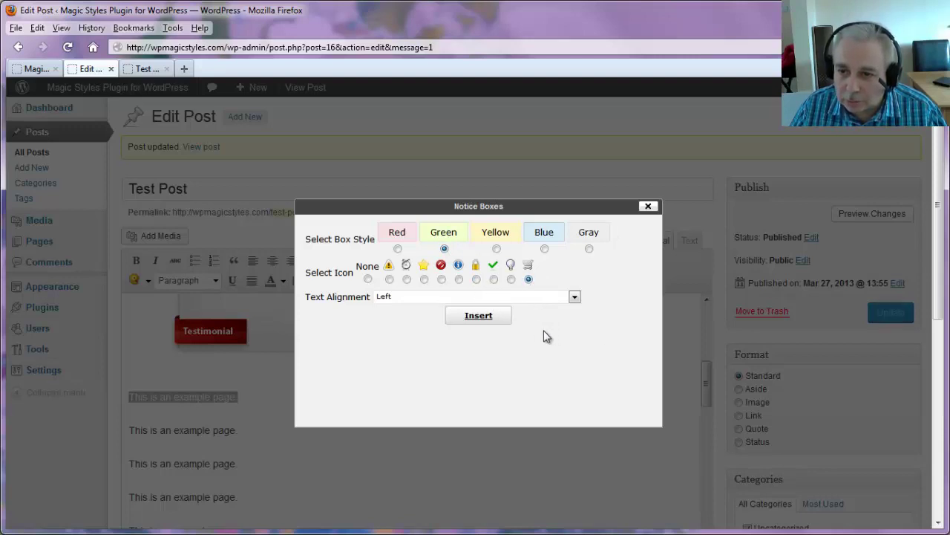
left_click(409, 299)
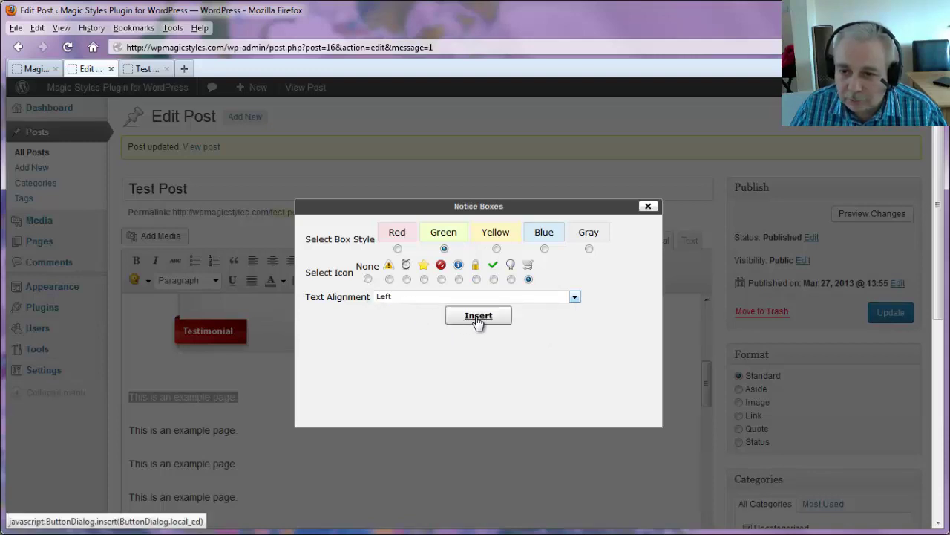
left_click(478, 317)
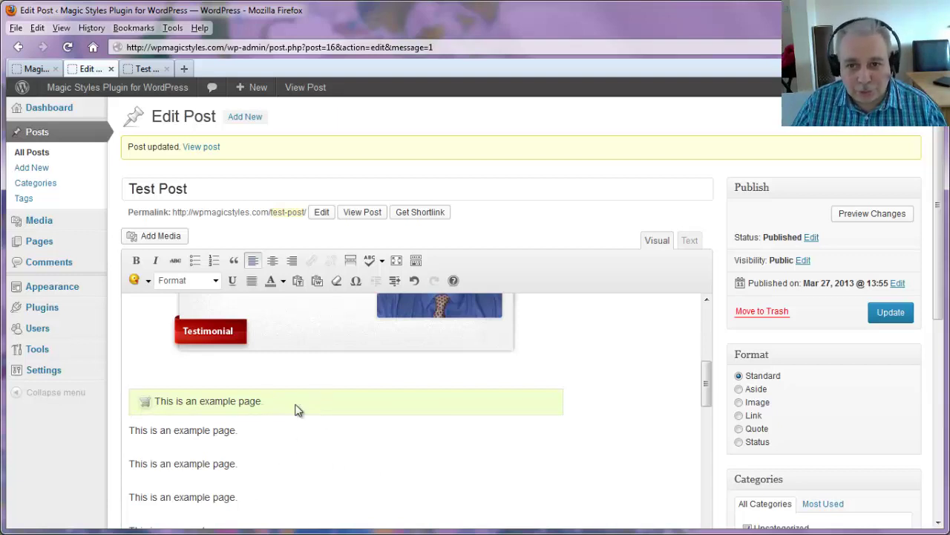
- Wrap the following example line in a red notice box with the error icon
left_click_drag(238, 438, 128, 439)
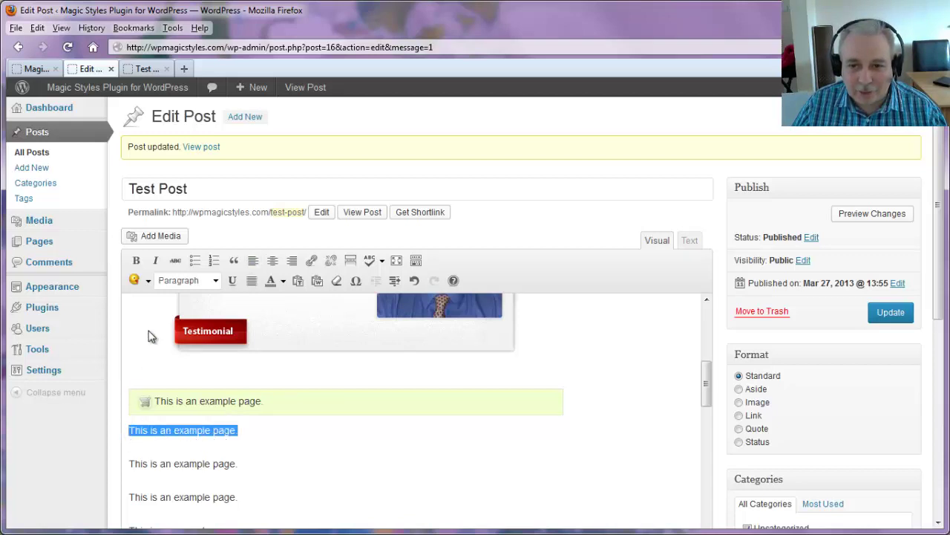
left_click(149, 280)
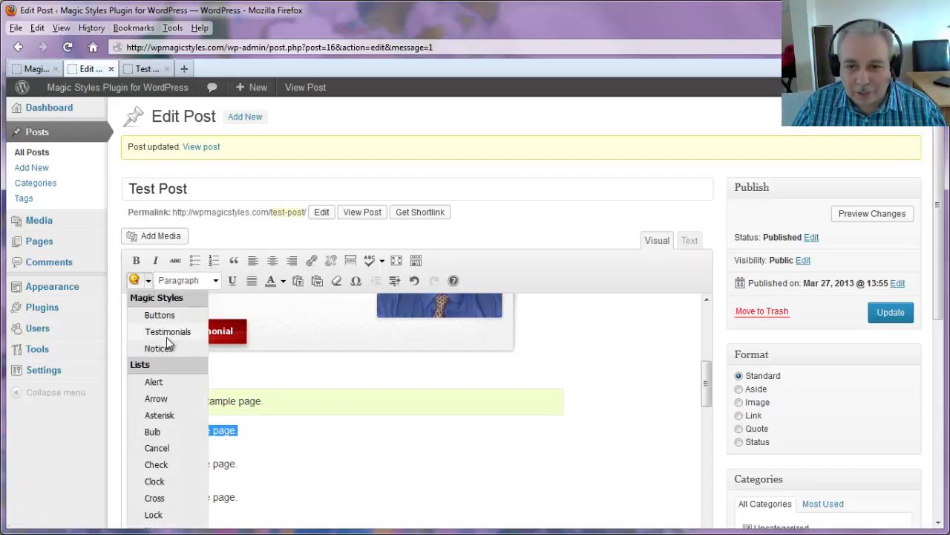
left_click(159, 348)
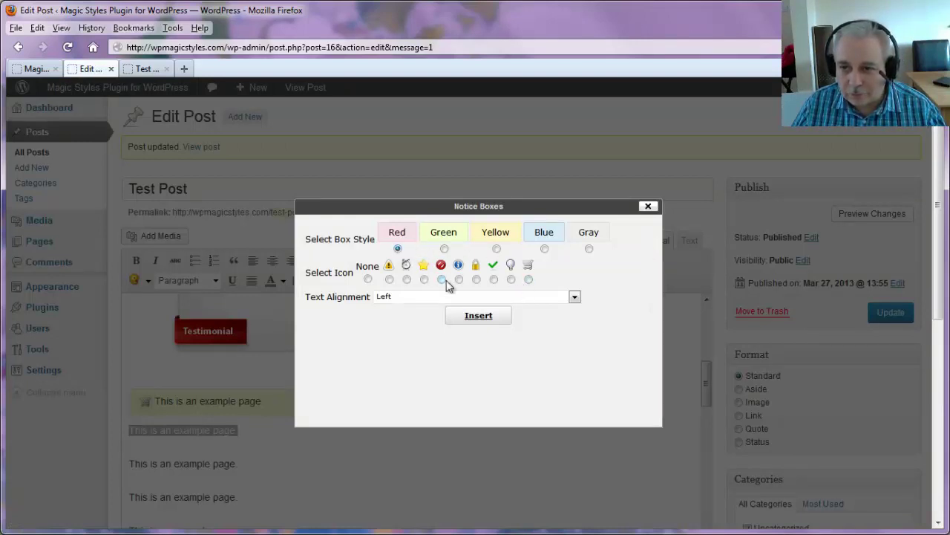
left_click(490, 318)
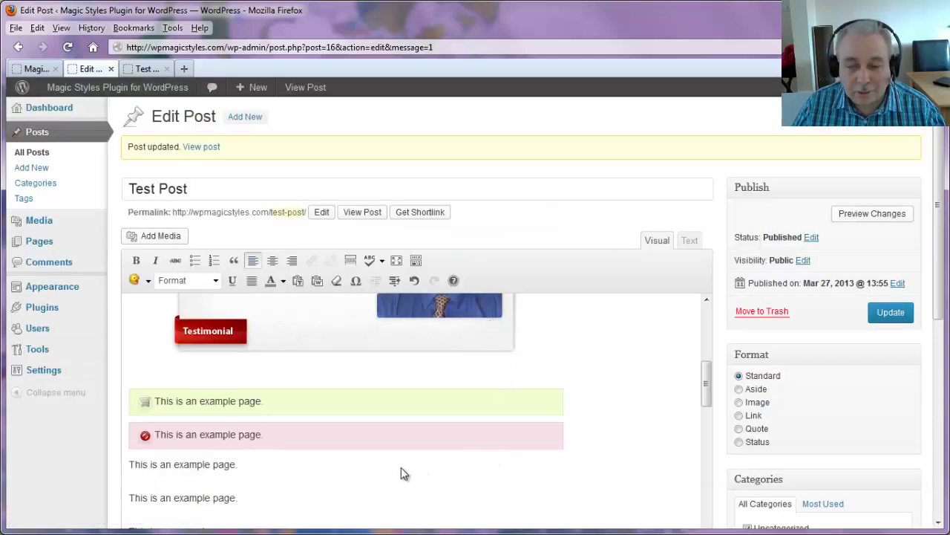
- Turn four example lines into a bulleted list
scroll(401, 468, "down", 4)
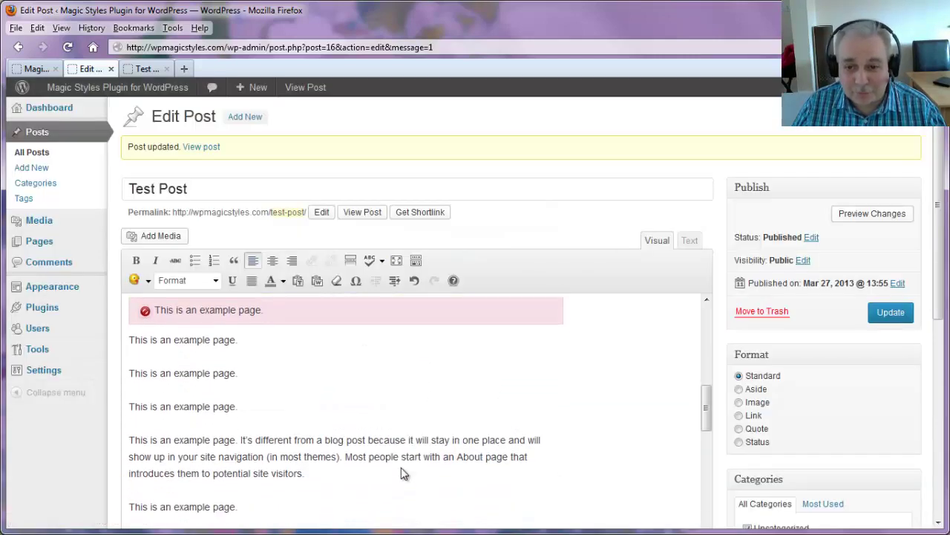
left_click(148, 282)
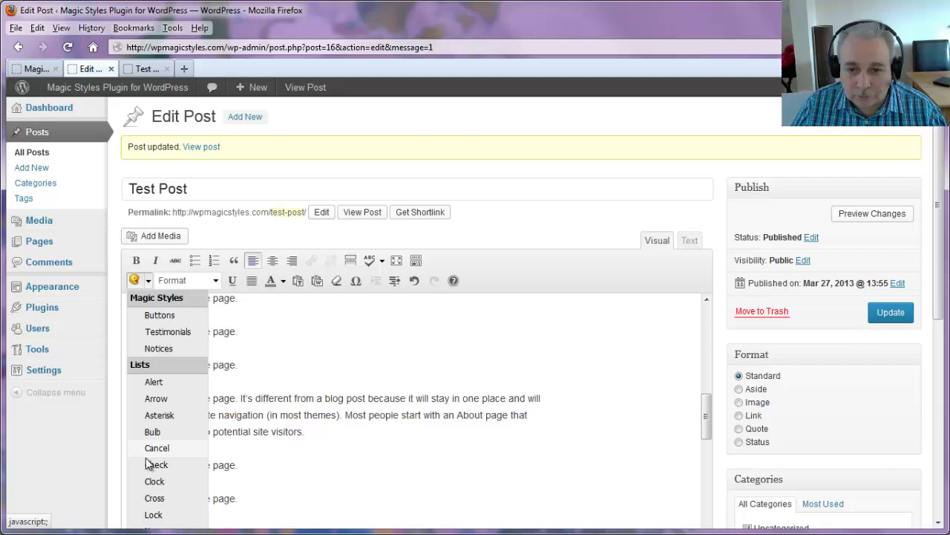
left_click(147, 281)
scroll(424, 435, "down", 5)
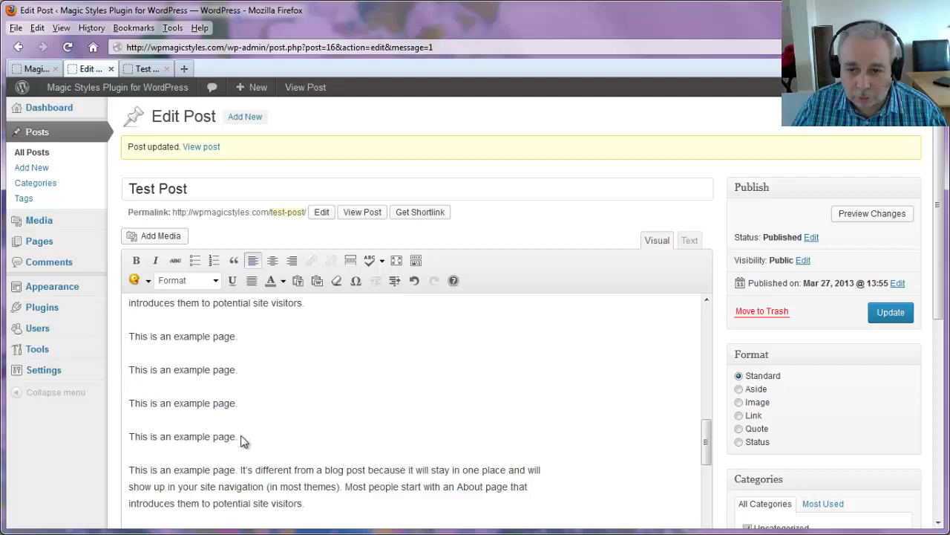
mouse_move(241, 438)
left_mouse_down()
mouse_move(191, 370)
mouse_move(135, 340)
left_mouse_up()
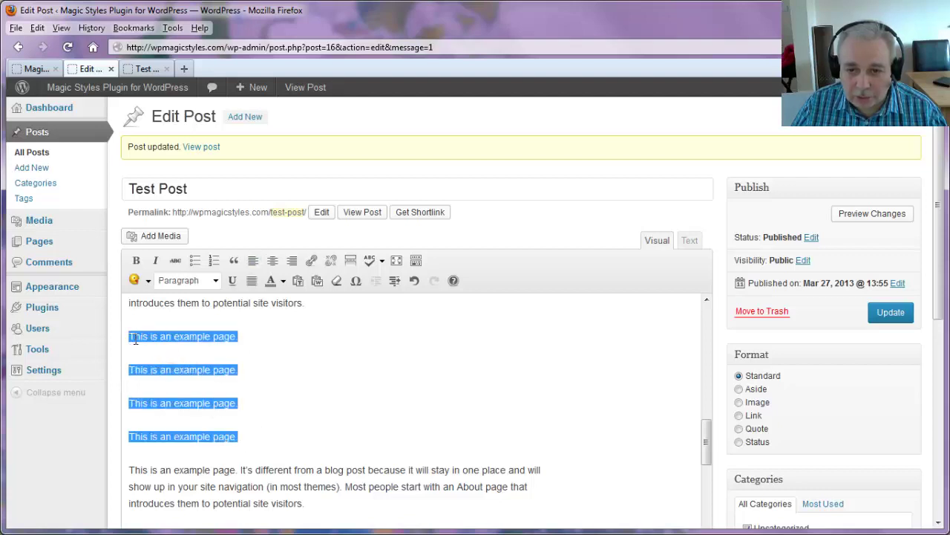
left_click(195, 261)
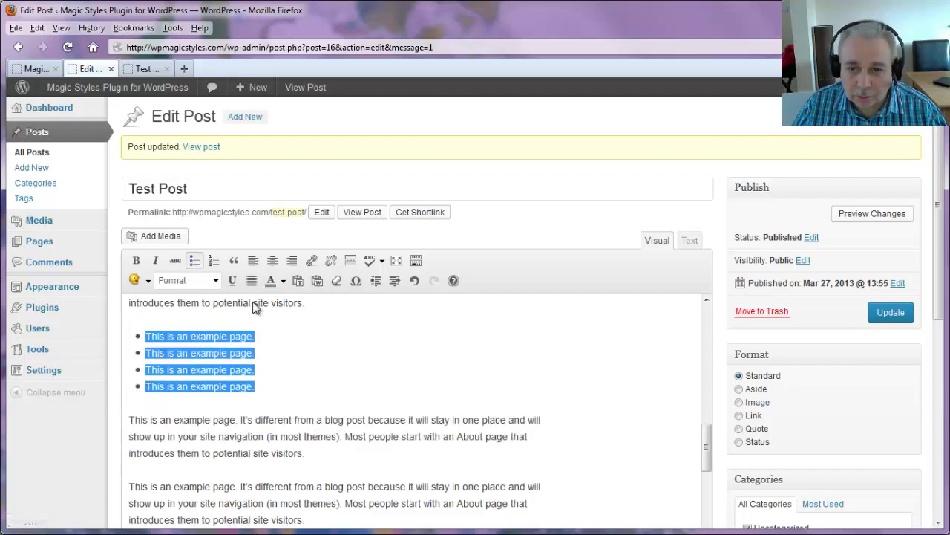
left_click(283, 387)
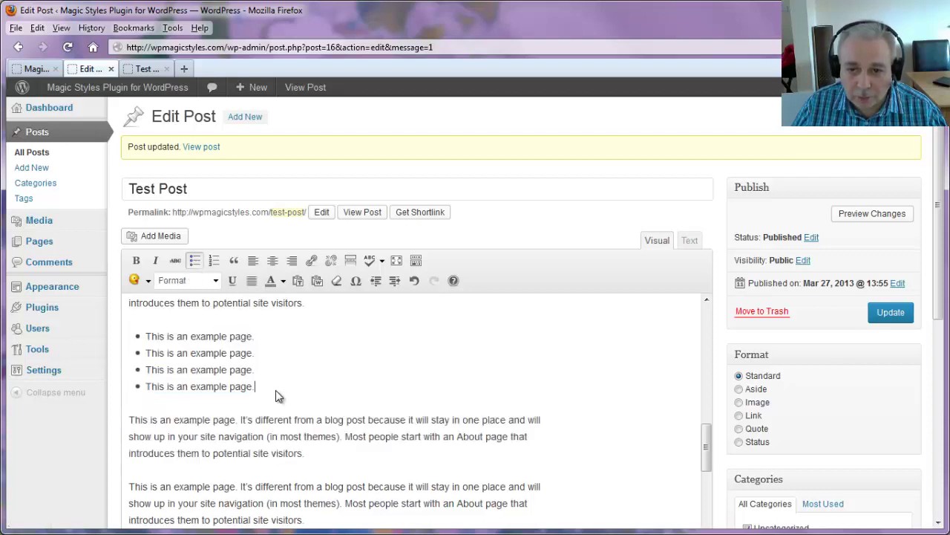
- Give the list yellow Alert warning-icon bullets and update the post
left_click_drag(262, 391, 151, 337)
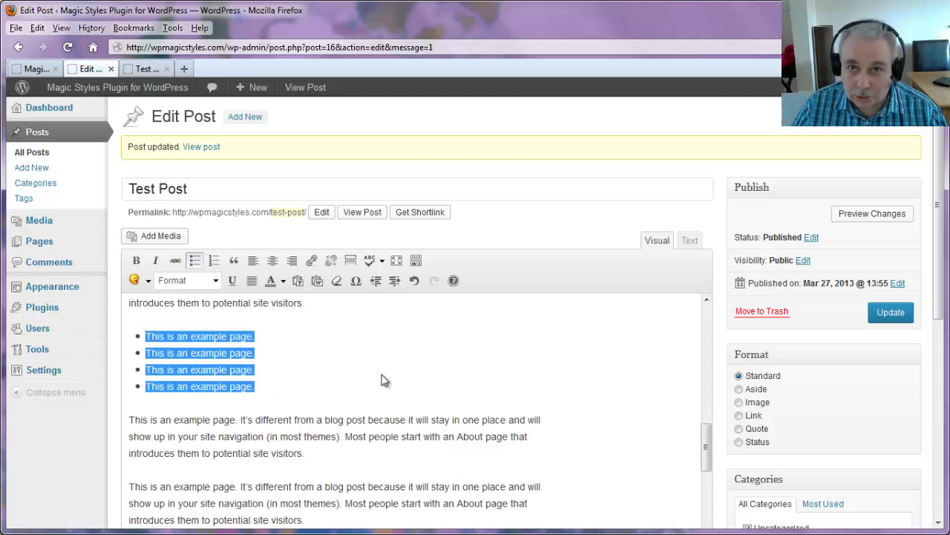
left_click(148, 281)
scroll(260, 388, "down", 2)
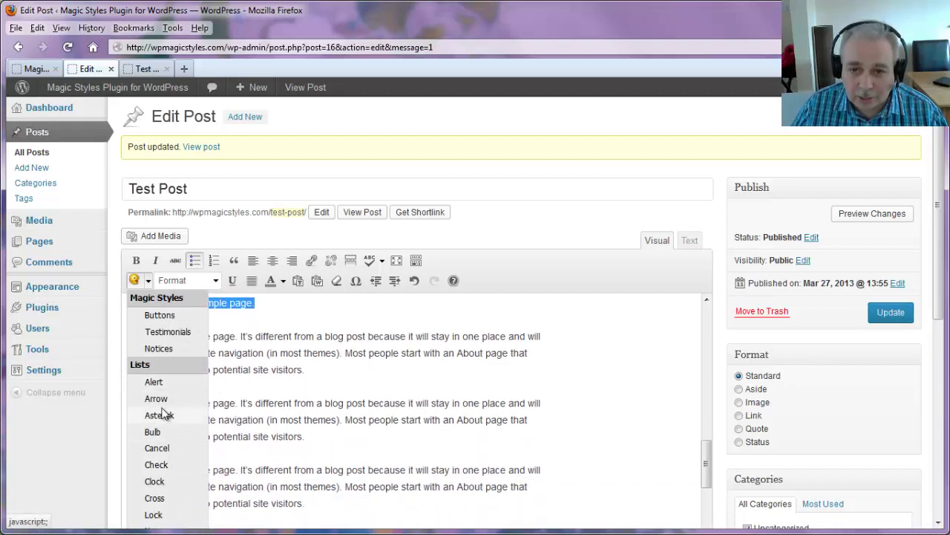
left_click(154, 382)
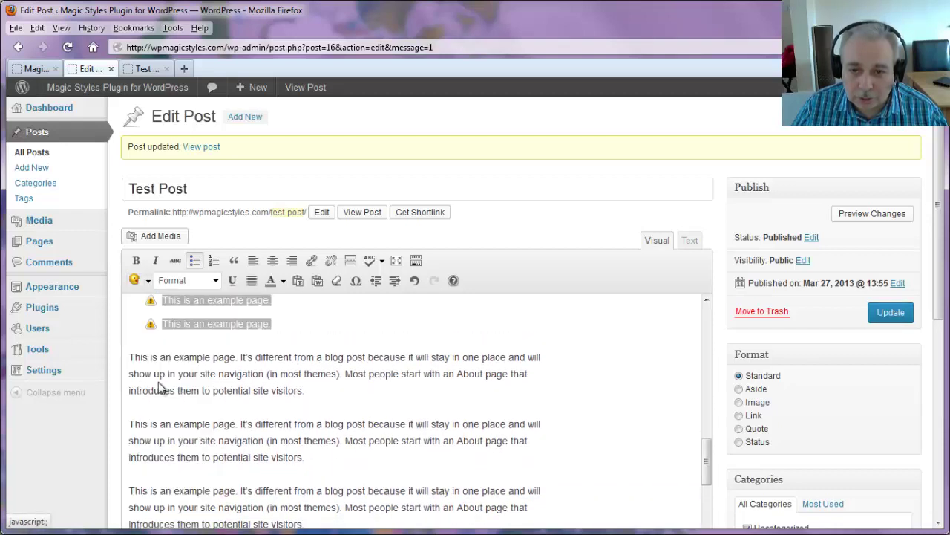
scroll(350, 409, "up", 2)
left_click(350, 412)
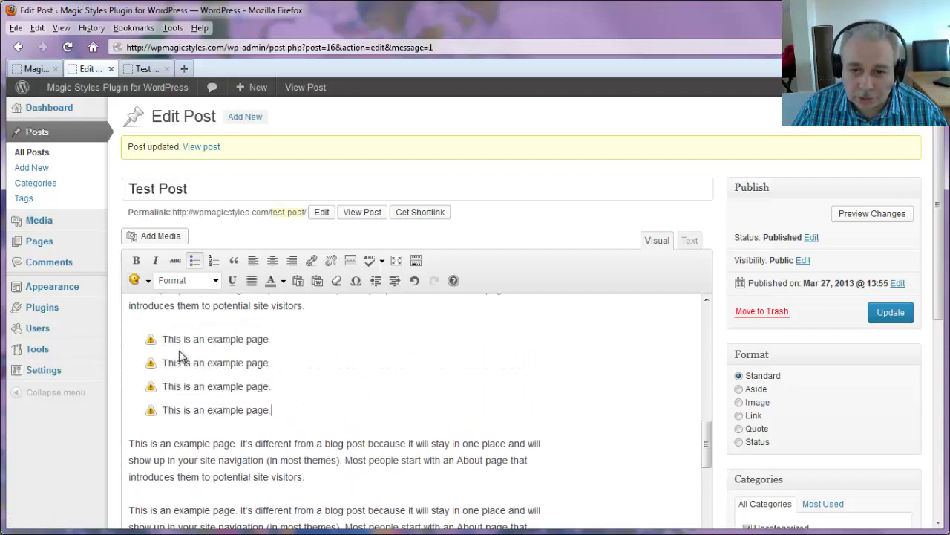
left_click(891, 313)
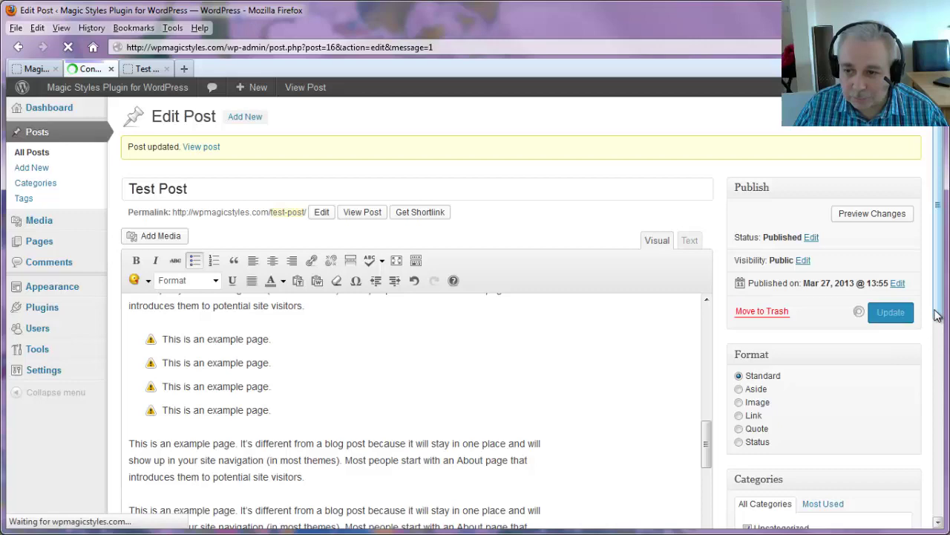
left_click(157, 69)
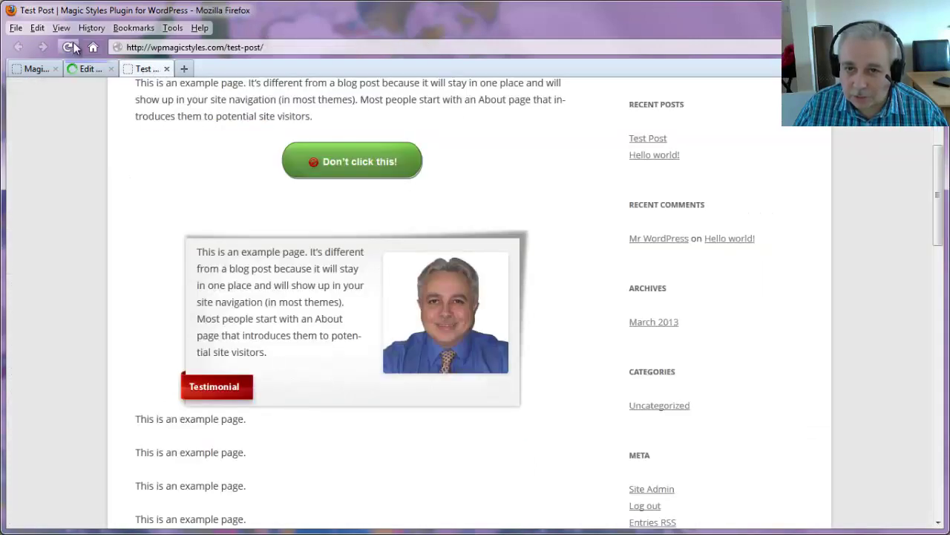
left_click(70, 47)
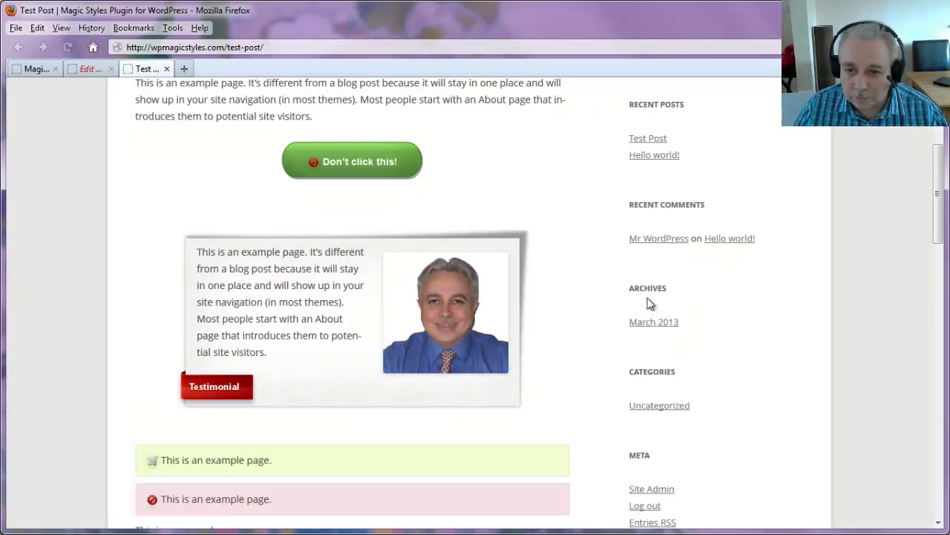
scroll(648, 303, "down", 4)
scroll(648, 303, "down", 2)
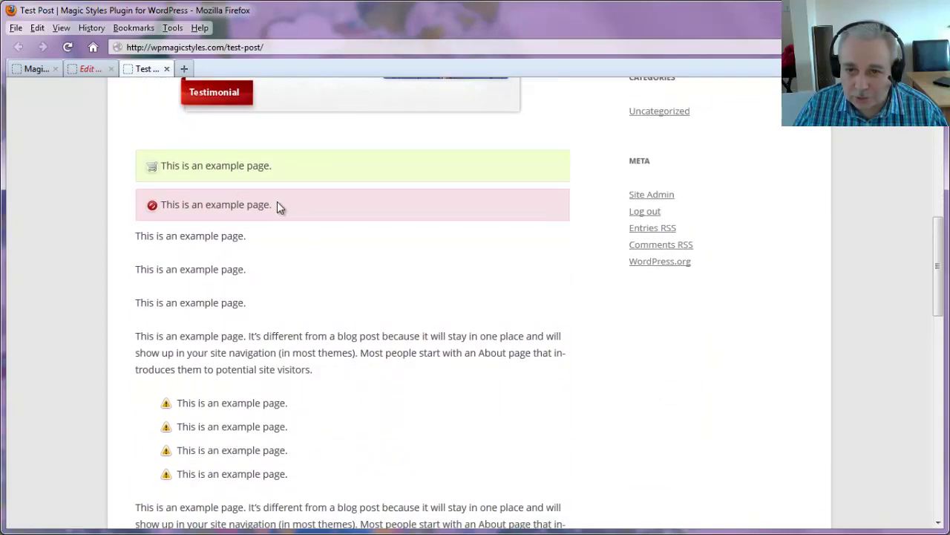
scroll(302, 294, "down", 2)
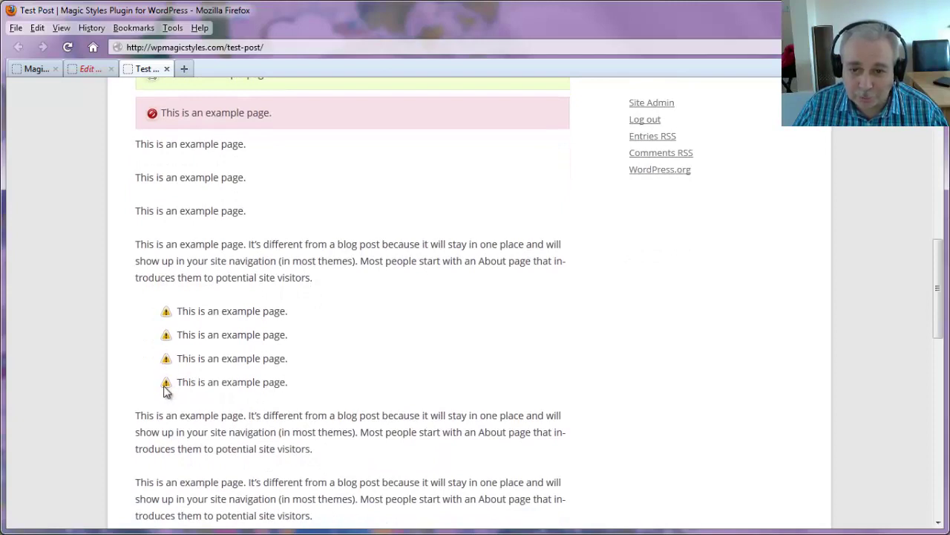
- Back in the editor, make another four example lines a bulleted list
left_click(85, 70)
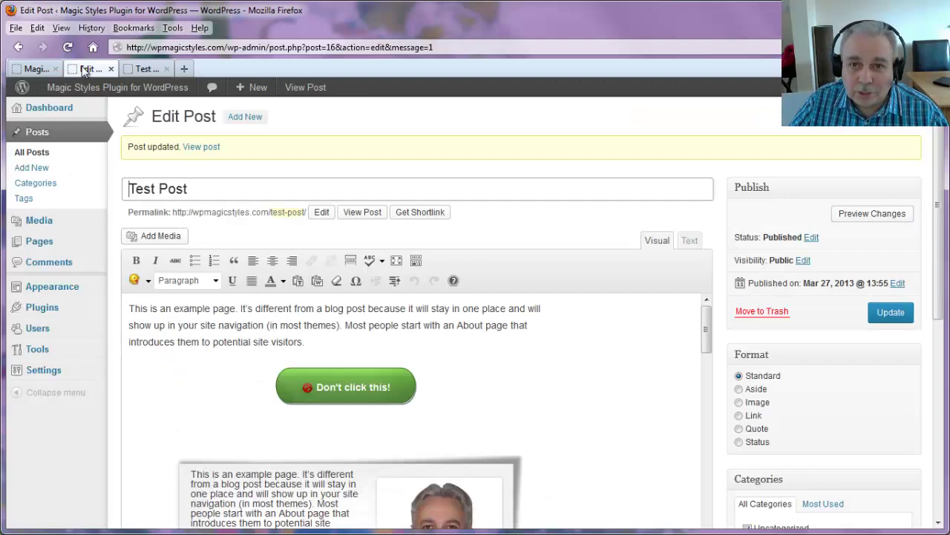
scroll(730, 333, "down", 3)
scroll(640, 301, "down", 5)
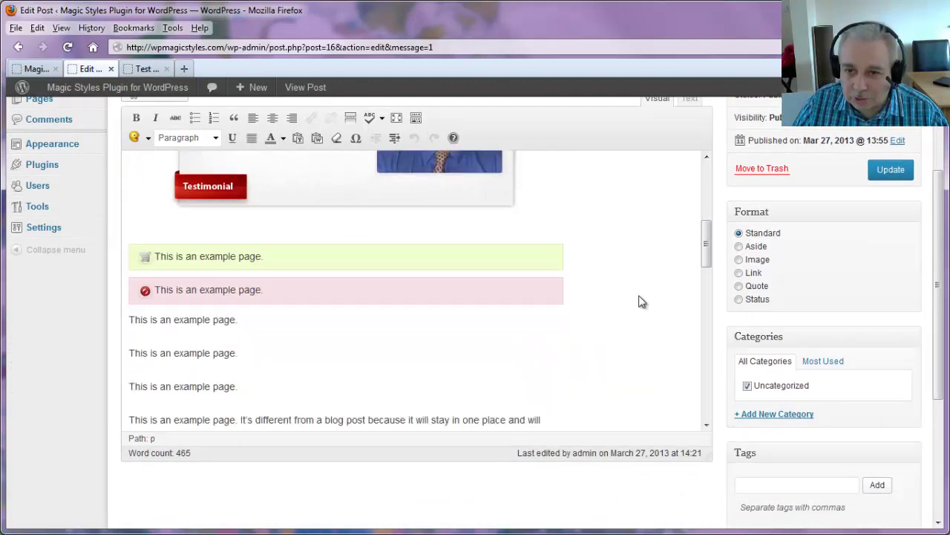
scroll(642, 301, "down", 3)
scroll(641, 301, "down", 3)
scroll(640, 301, "down", 3)
scroll(640, 301, "down", 3)
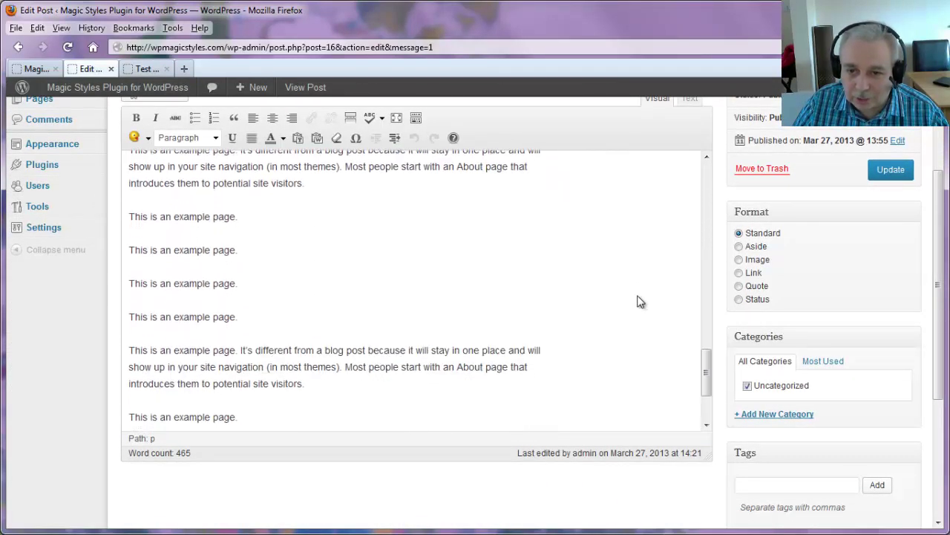
mouse_move(238, 317)
left_mouse_down()
mouse_move(142, 270)
mouse_move(125, 234)
mouse_move(129, 218)
left_mouse_up()
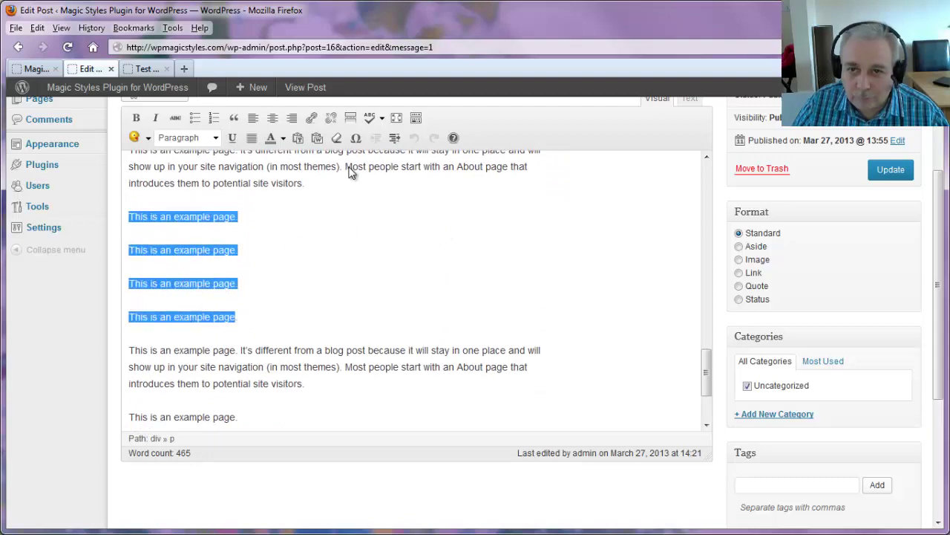
left_click(194, 119)
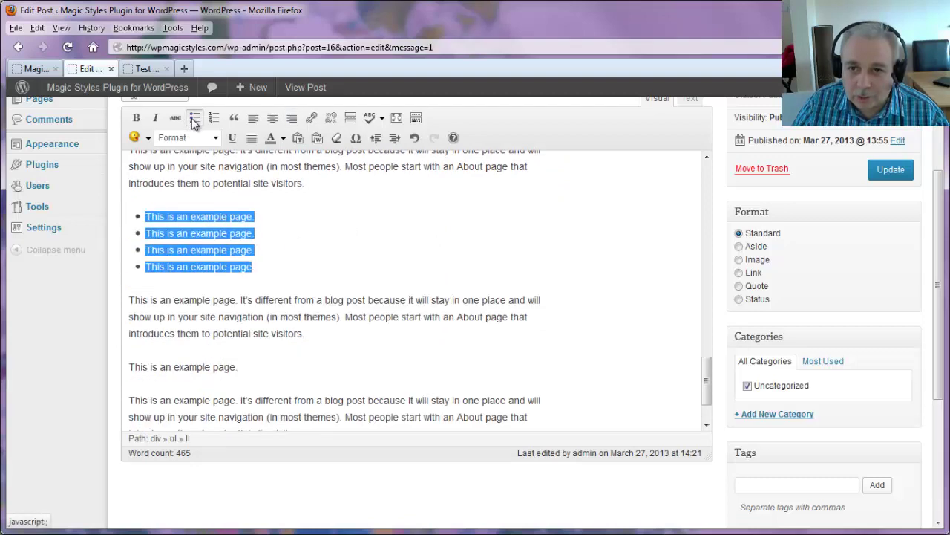
- Apply Star bullets to that list, update the post and view the live Test Post
left_click(148, 139)
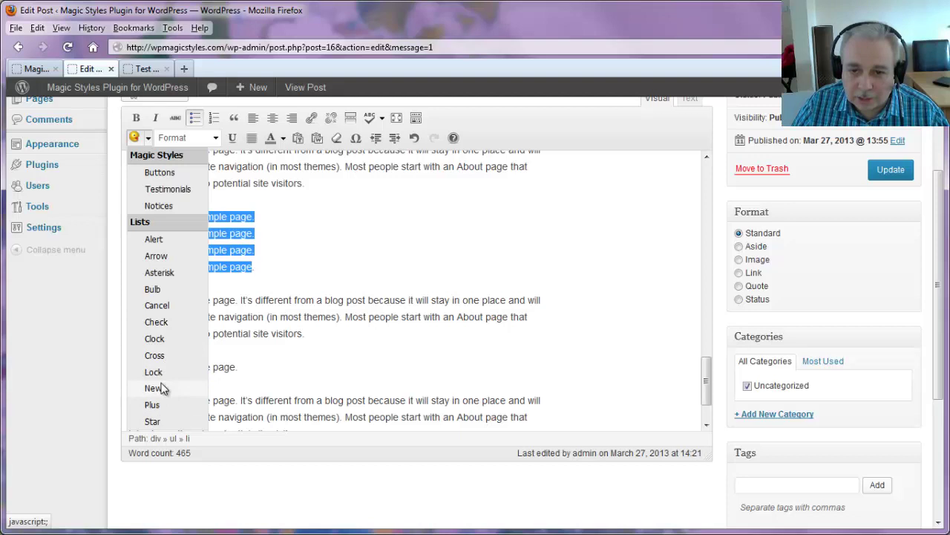
left_click(156, 421)
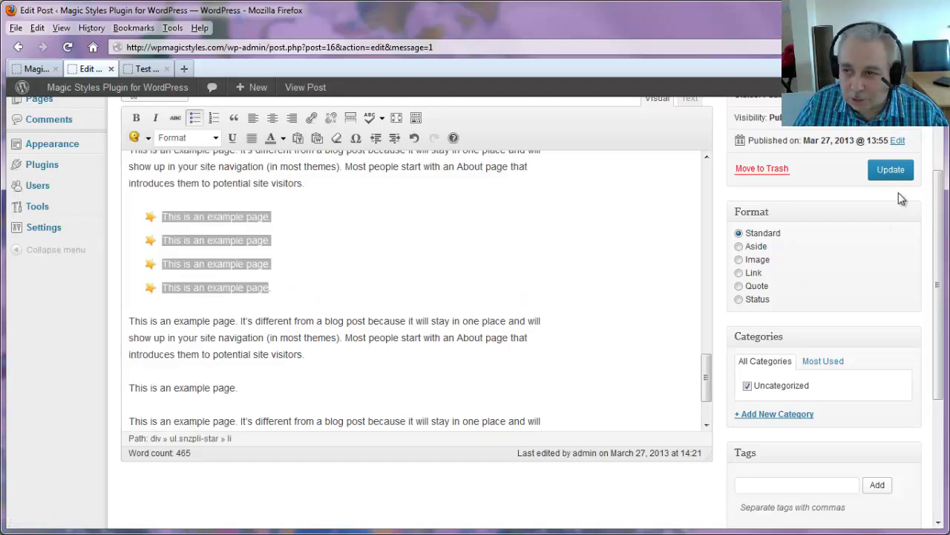
left_click(891, 170)
left_click(141, 69)
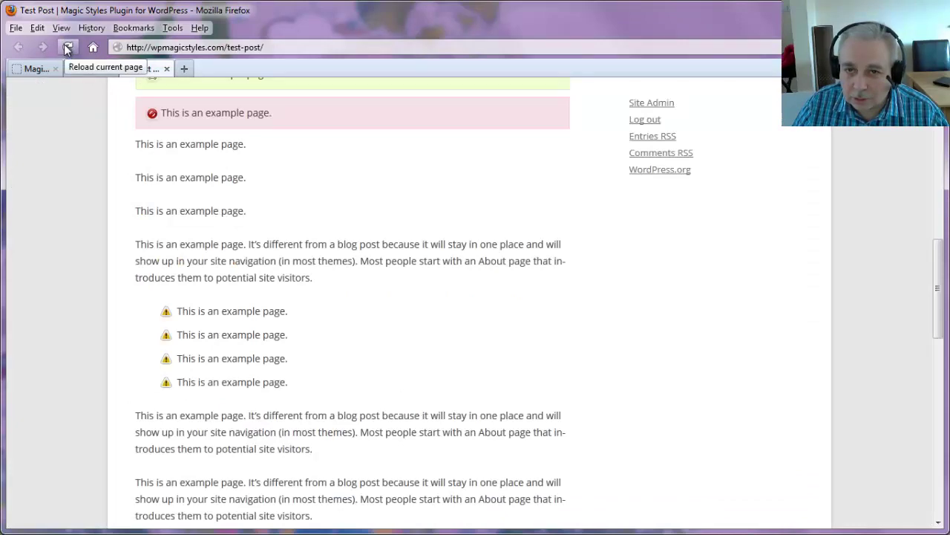
- Reload the live Test Post and check the star-bulleted list beneath the alert-icon list
left_click(67, 48)
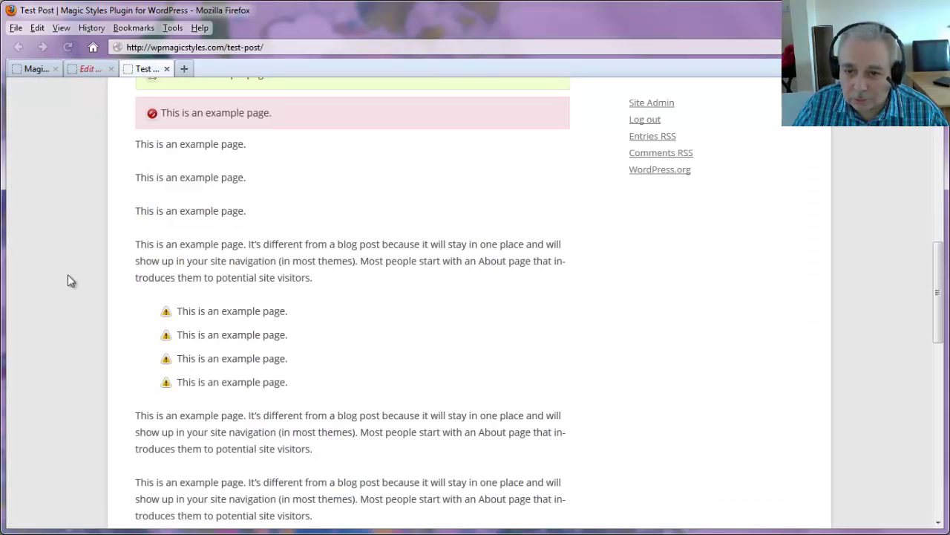
scroll(69, 280, "down", 2)
scroll(68, 279, "down", 5)
scroll(69, 279, "down", 2)
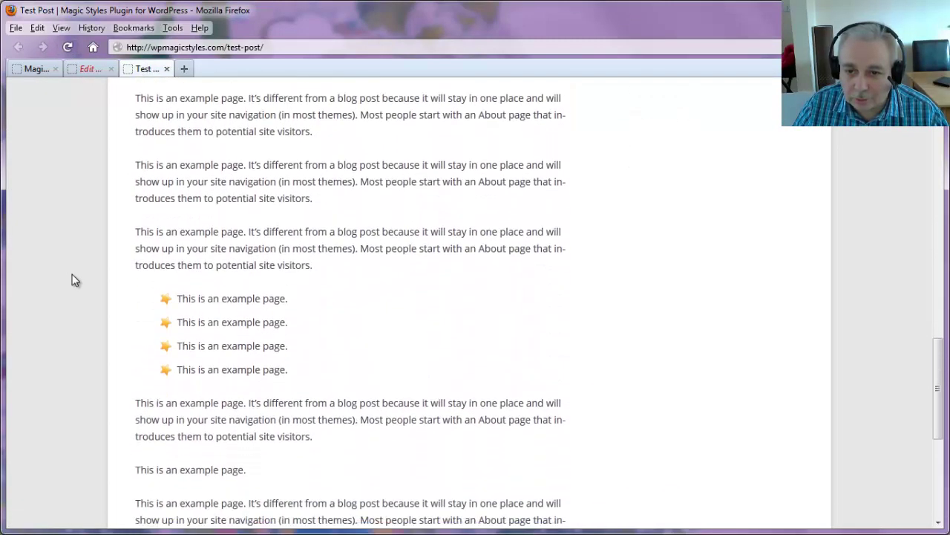
scroll(437, 367, "up", 3)
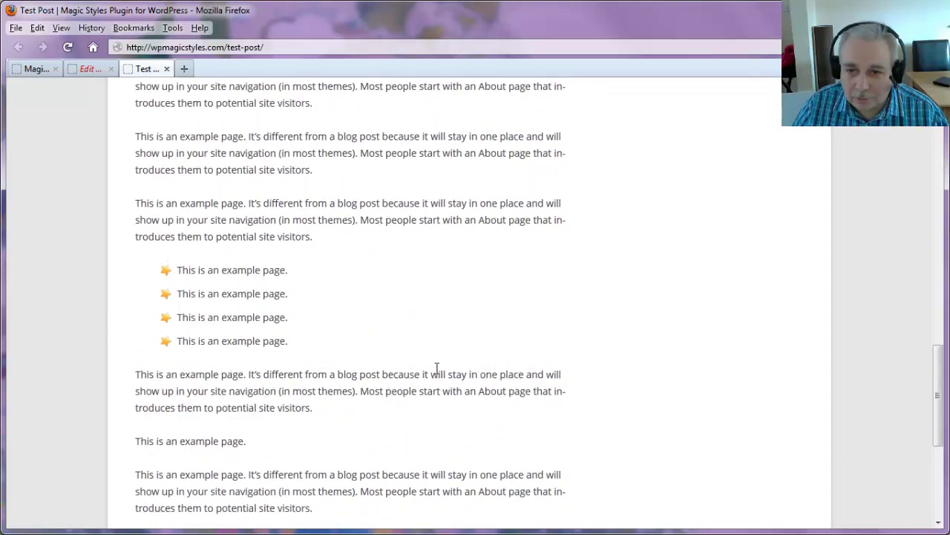
scroll(437, 374, "up", 3)
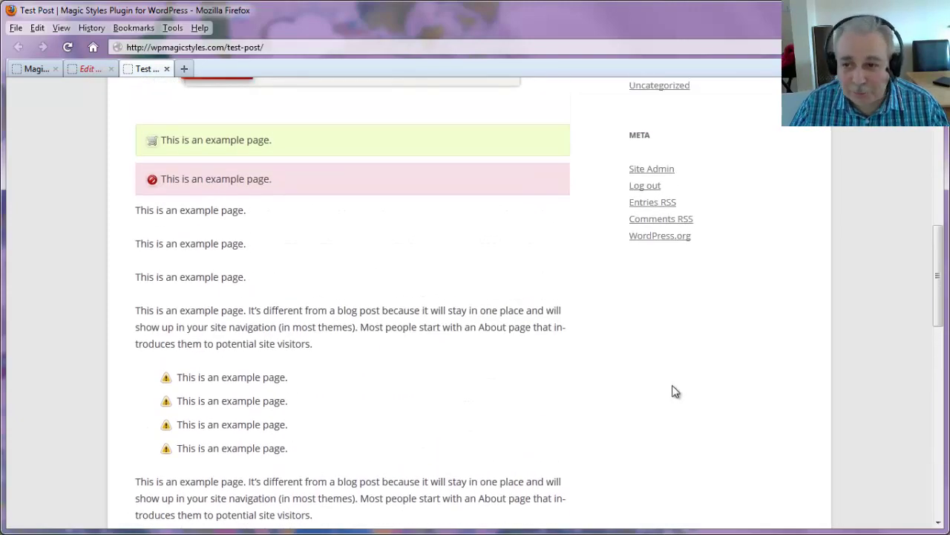
scroll(705, 378, "up", 4)
- Scroll back to the top of the live post and return to the Edit Post editor
scroll(763, 365, "up", 2)
scroll(793, 363, "up", 4)
scroll(793, 363, "up", 1)
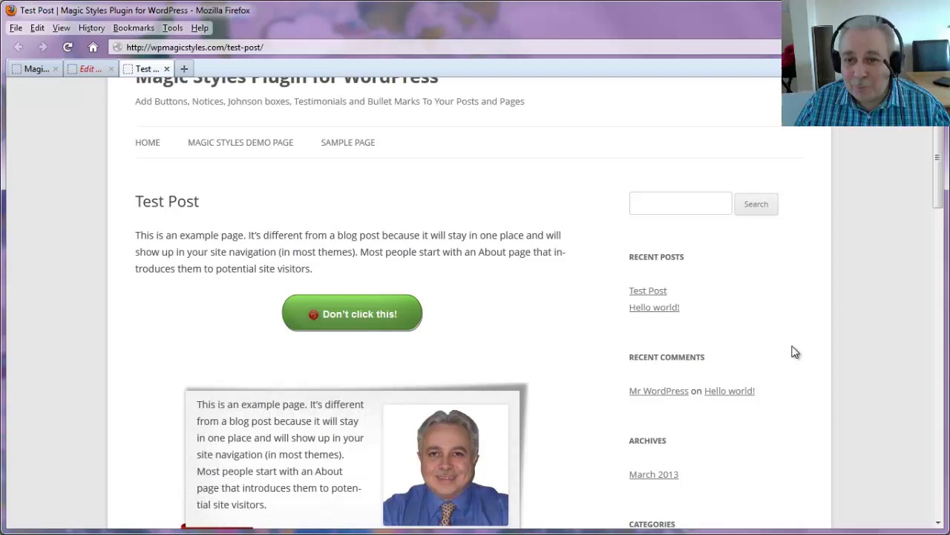
left_click(89, 68)
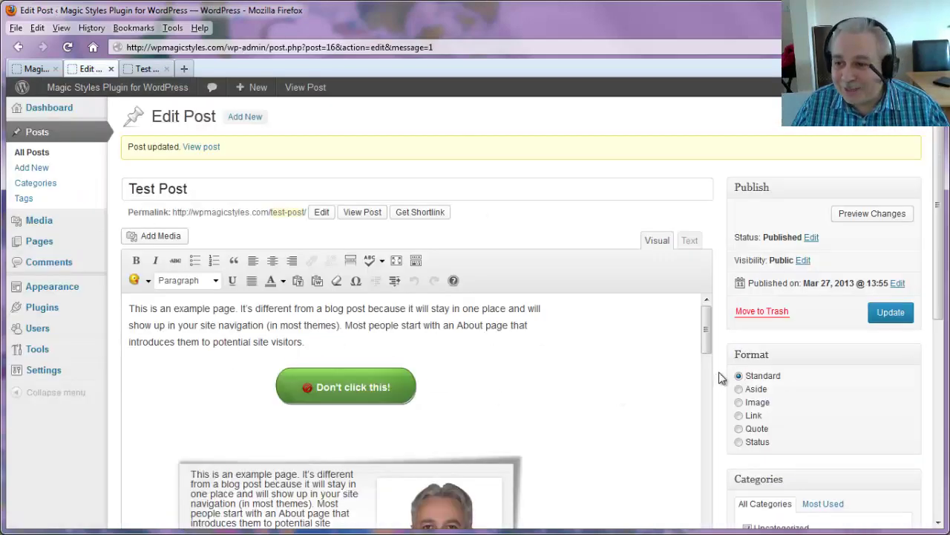
scroll(724, 373, "down", 2)
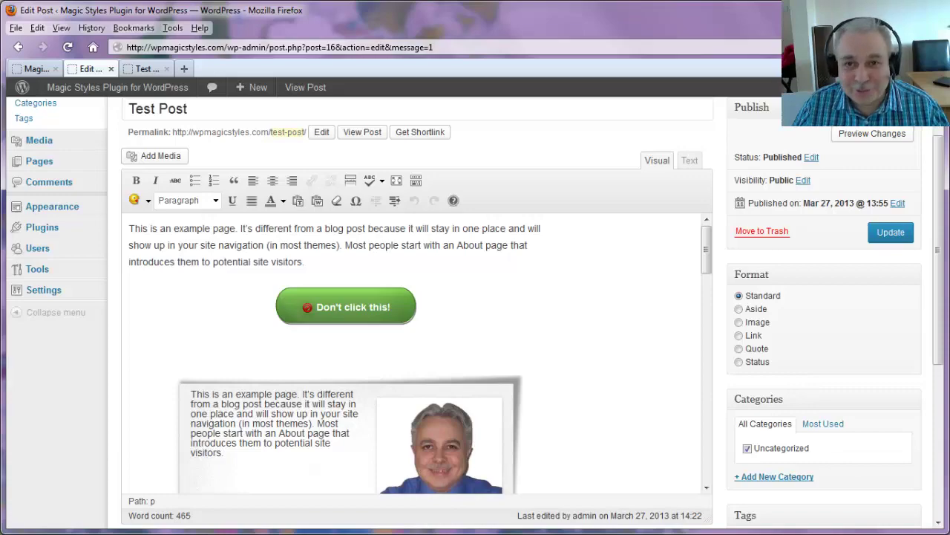